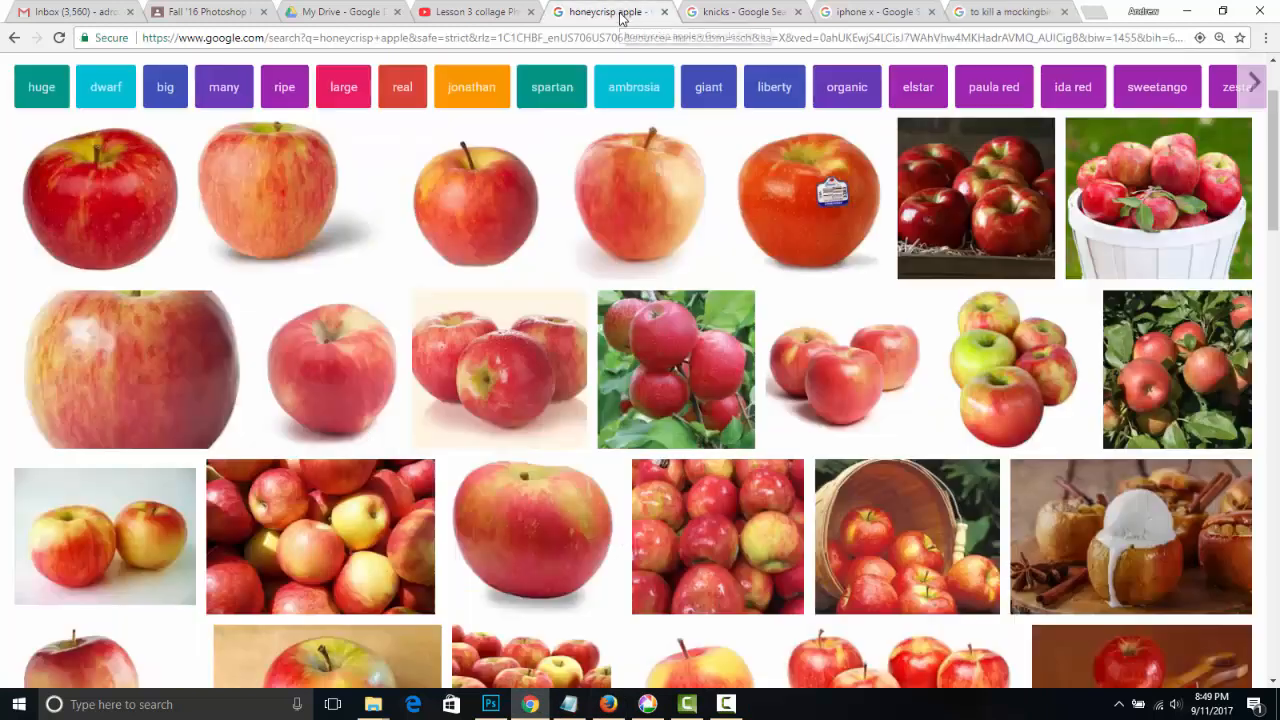
Step: Copy the red-and-black To Kill a Mockingbird book cover from the image results and paste it into the blank Photoshop document
left_click(737, 18)
left_click(843, 14)
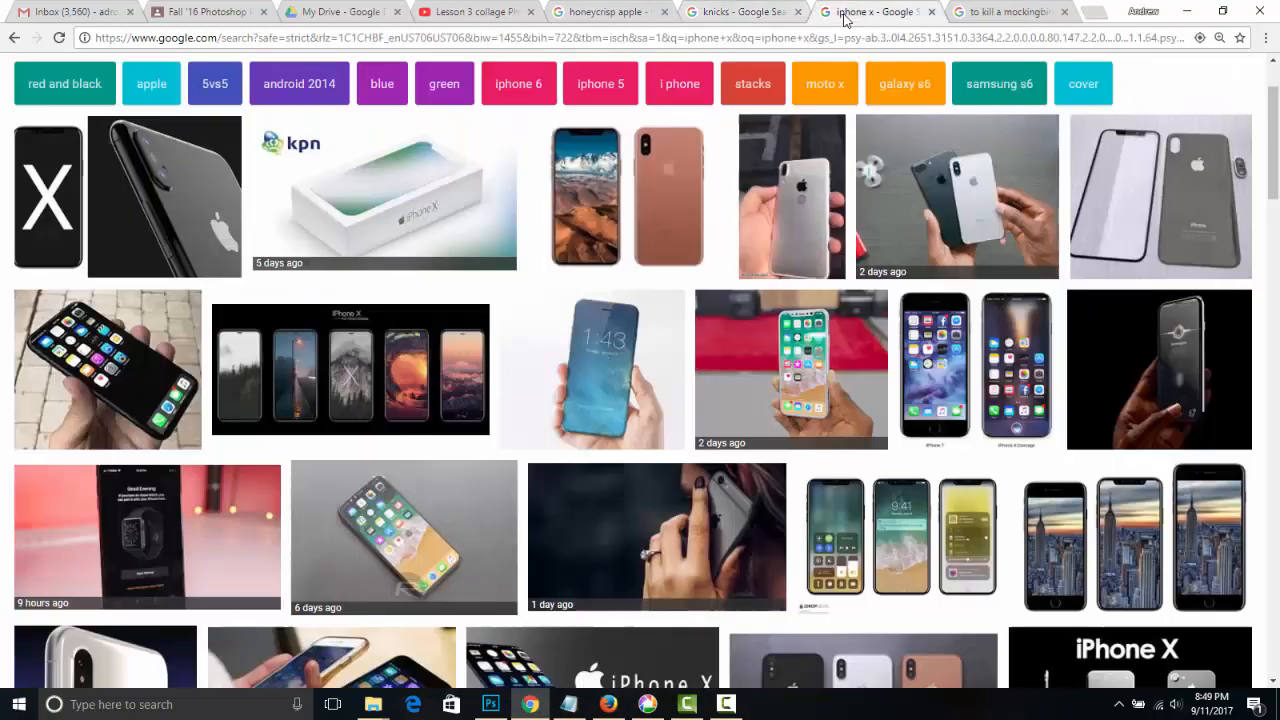
left_click(995, 12)
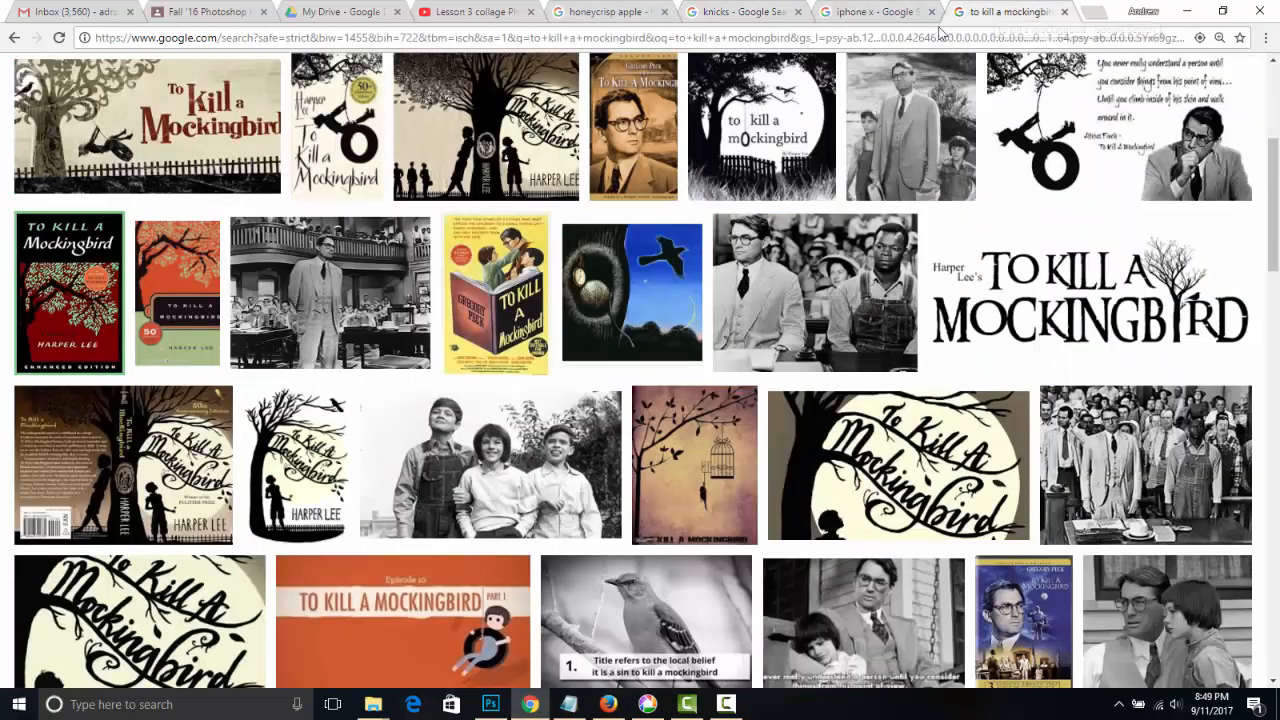
scroll(233, 335, "up", 4)
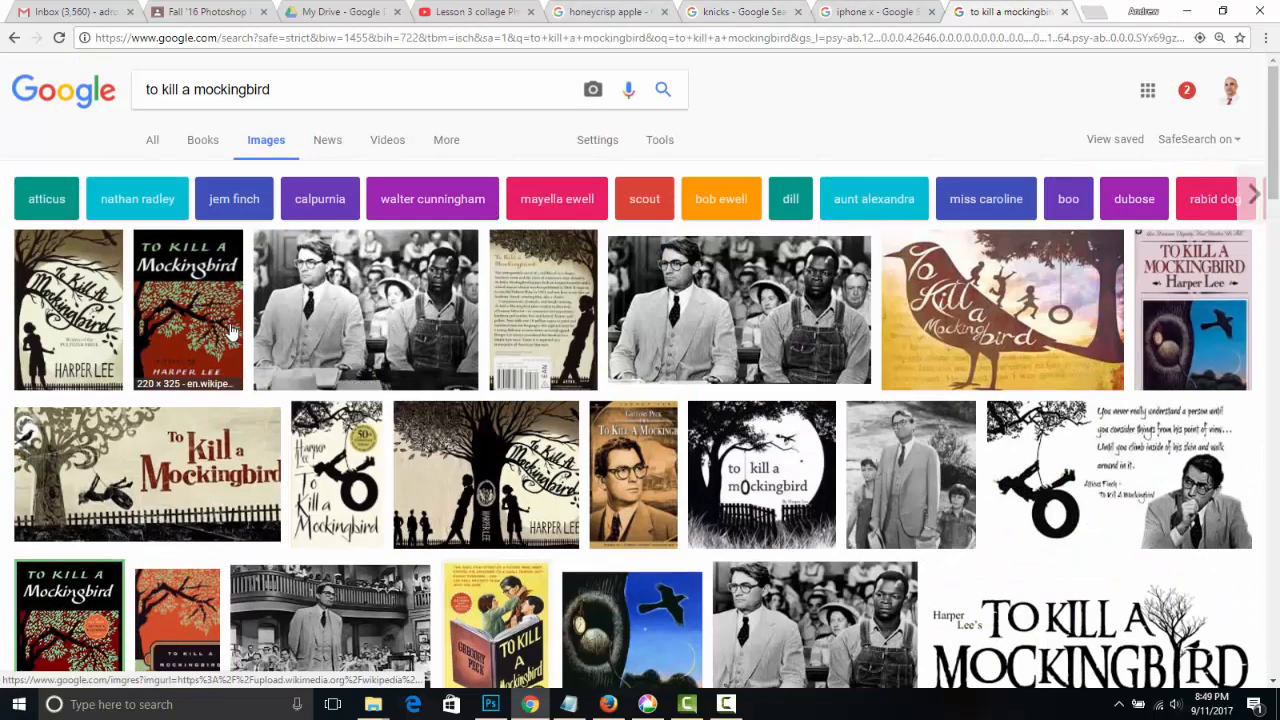
left_click(193, 327)
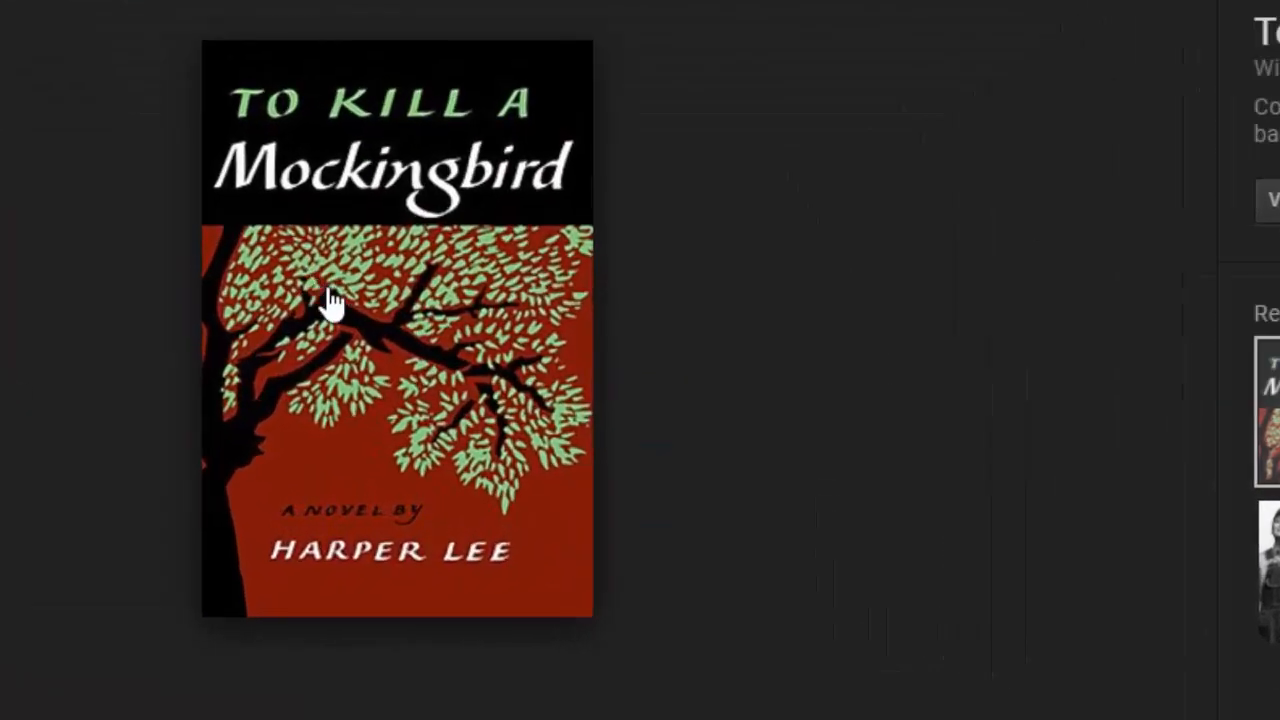
right_click(335, 309)
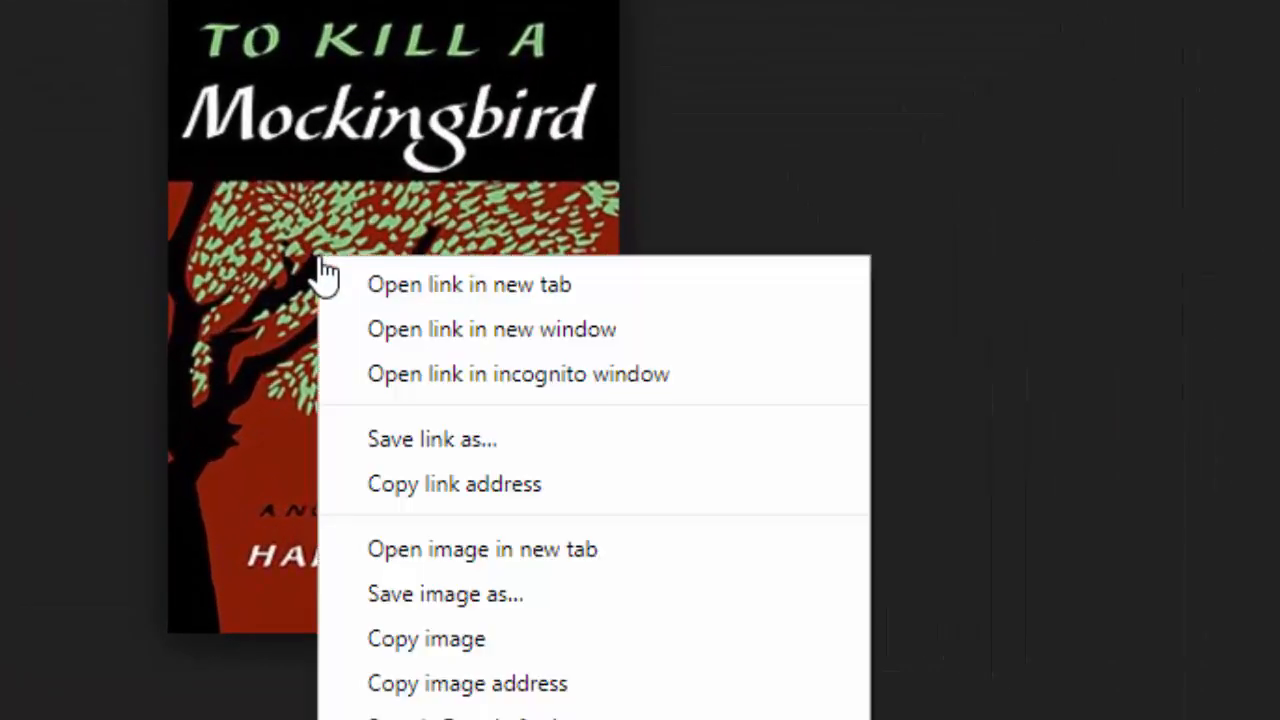
left_click(513, 636)
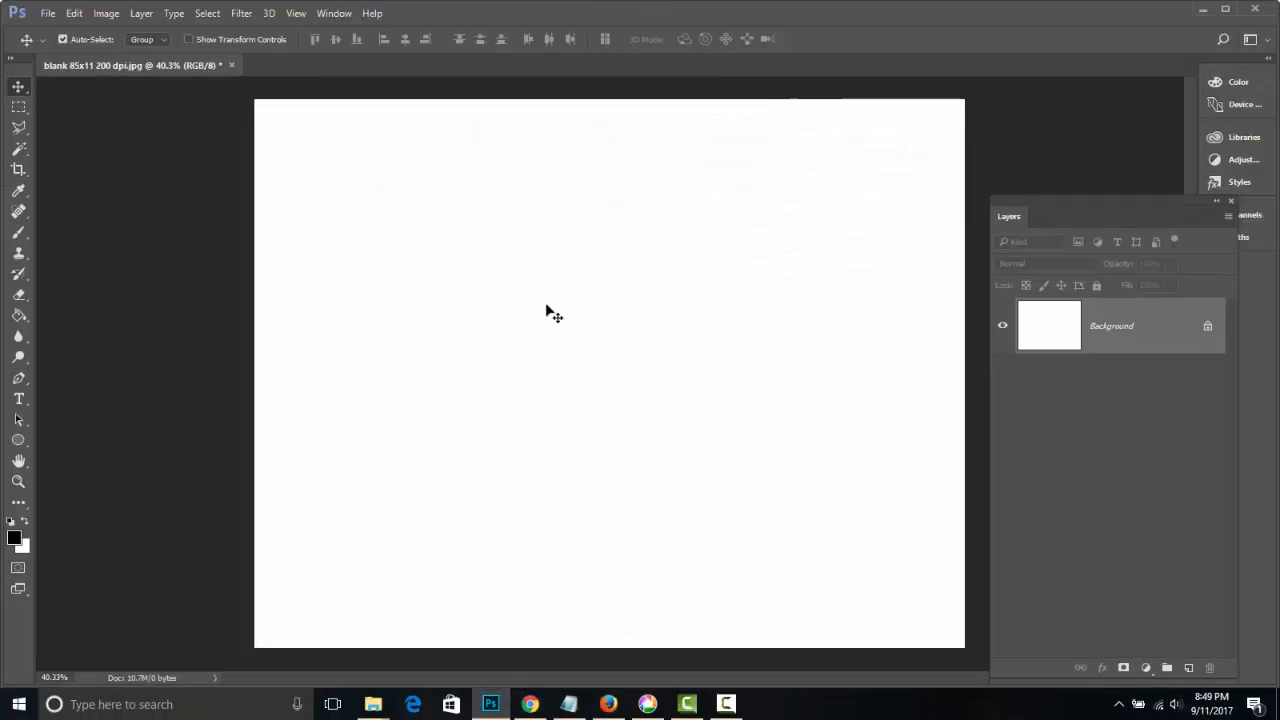
key("ctrl+v")
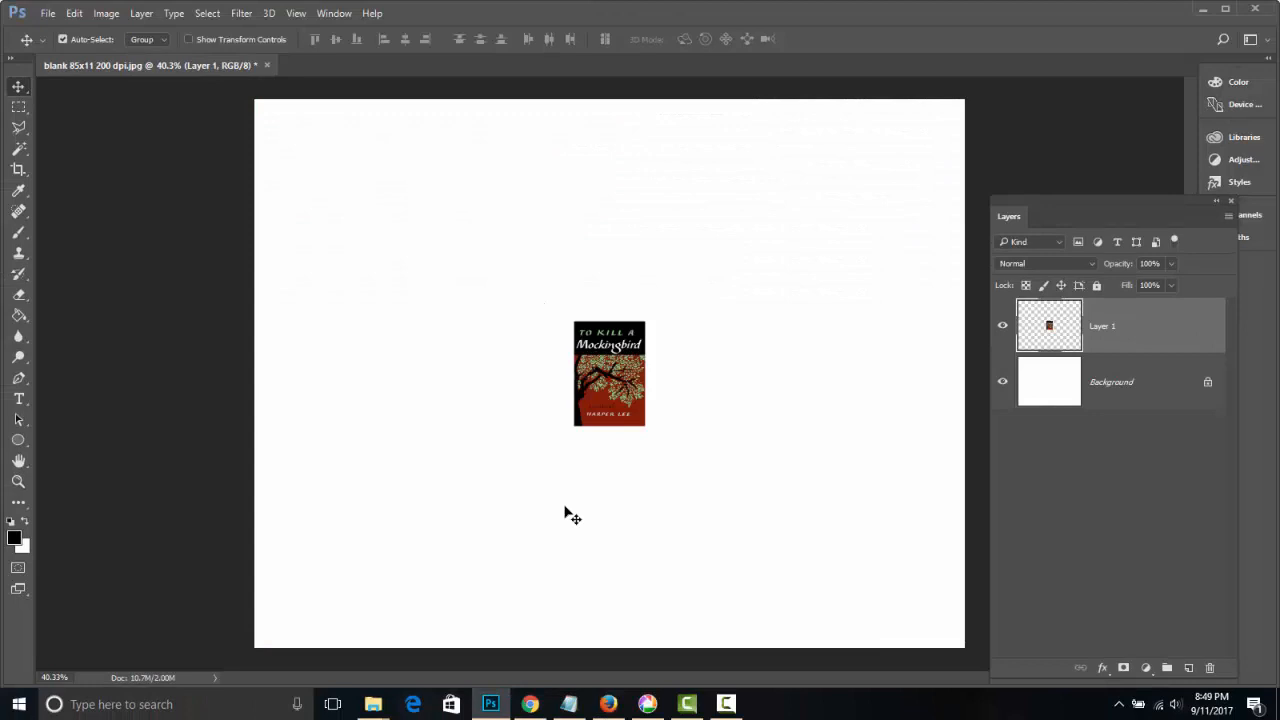
left_click(530, 704)
left_click(869, 30)
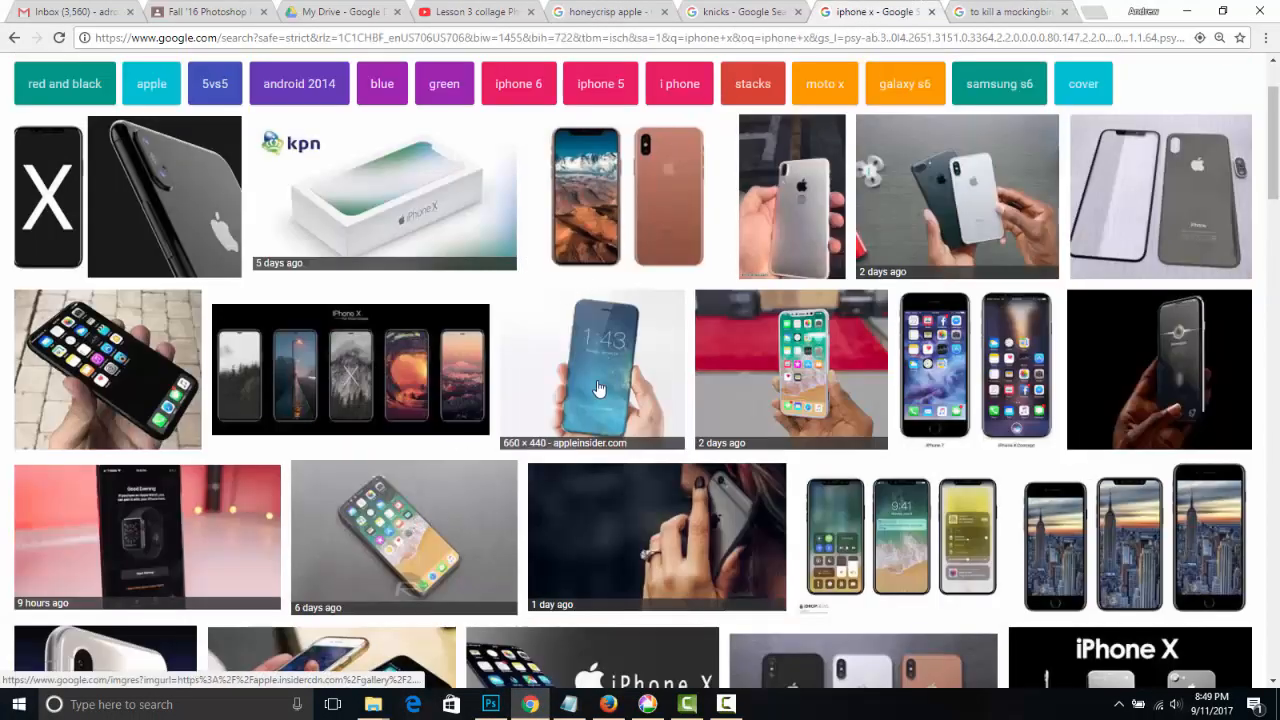
left_click(599, 388)
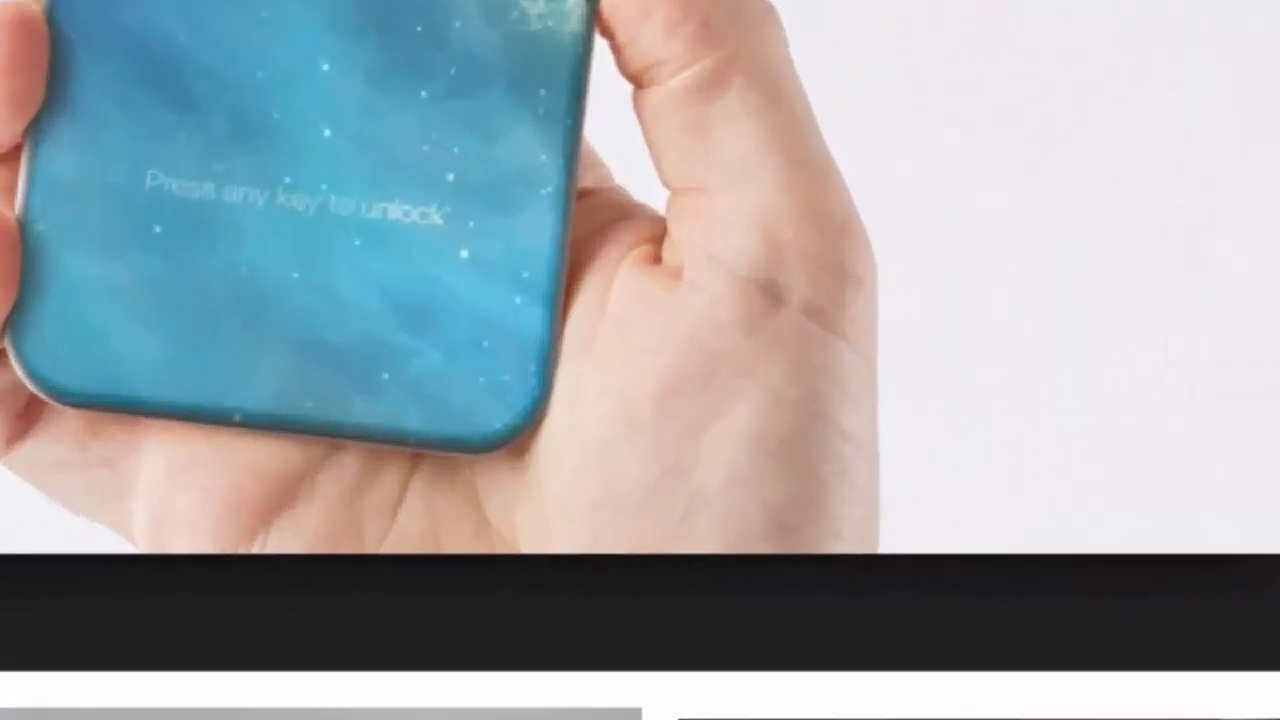
right_click(304, 10)
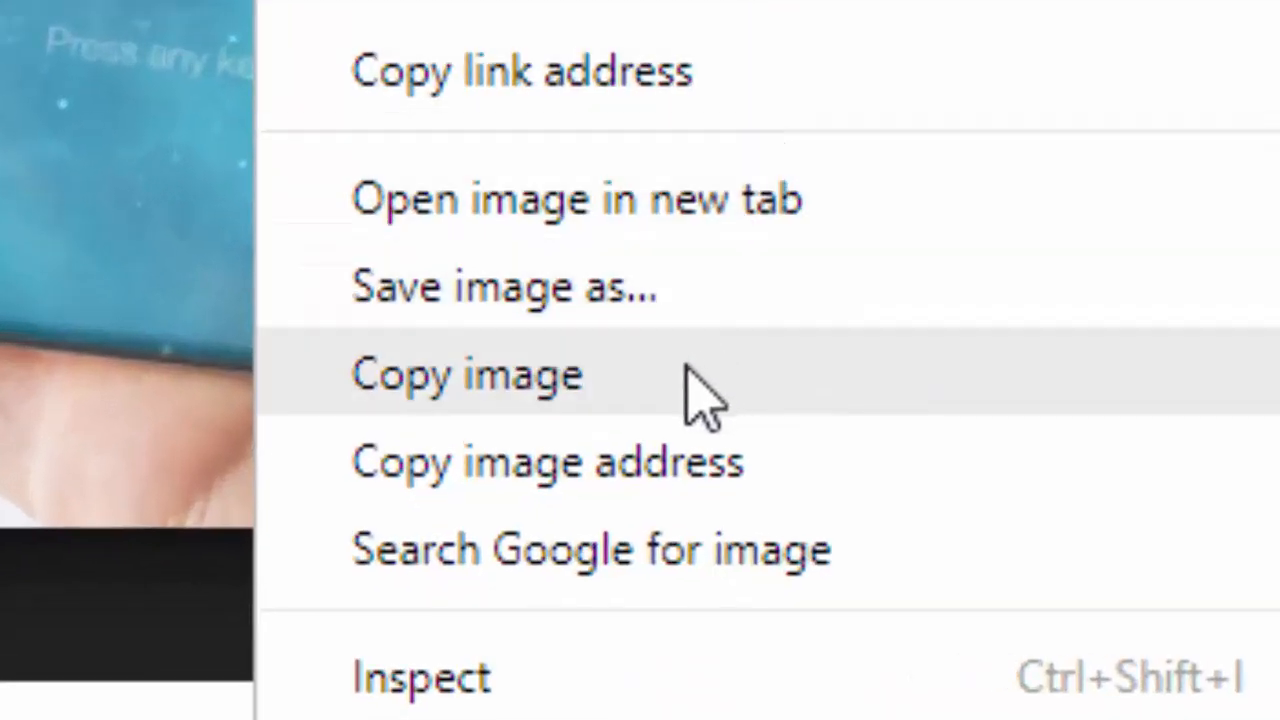
left_click(686, 362)
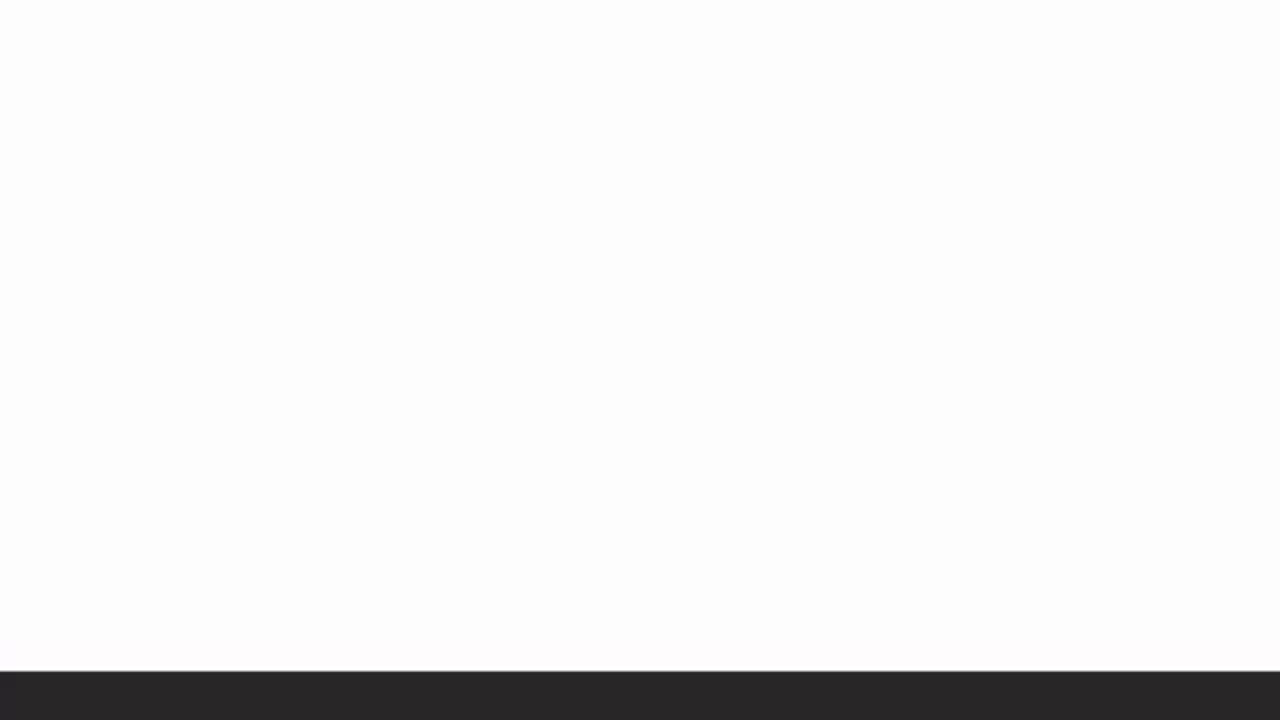
key("ctrl+v")
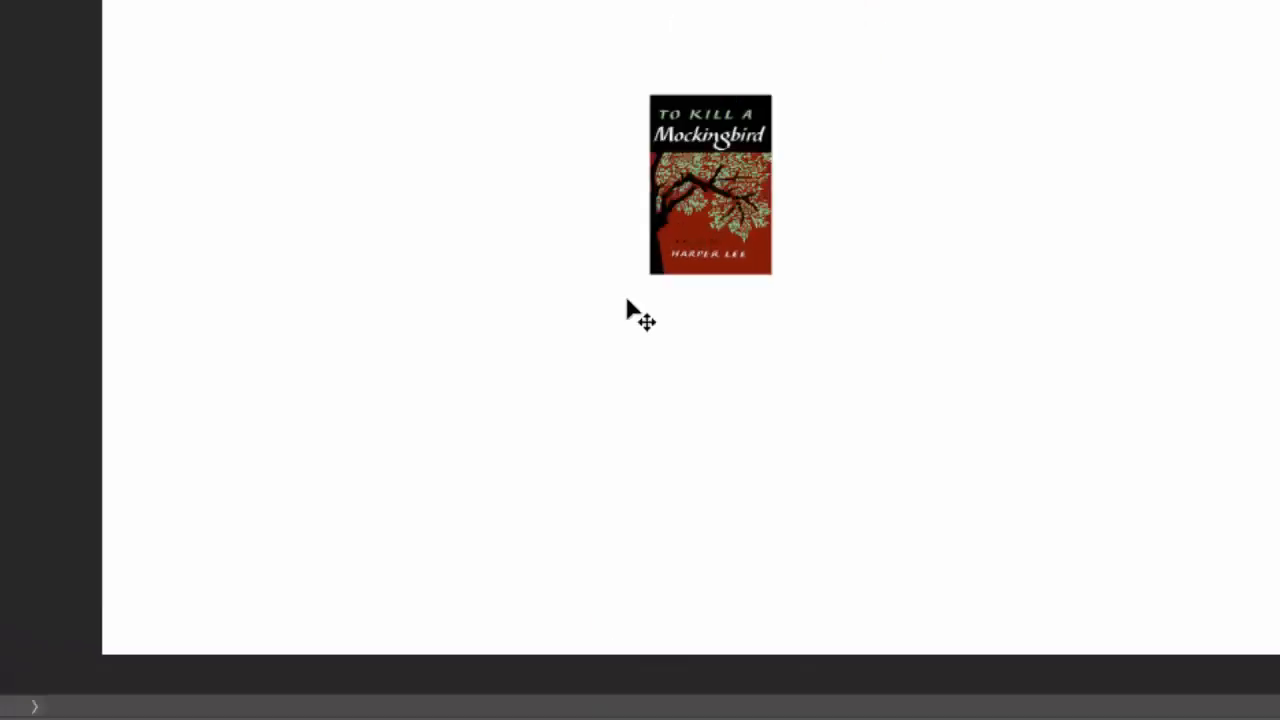
key("ctrl+v")
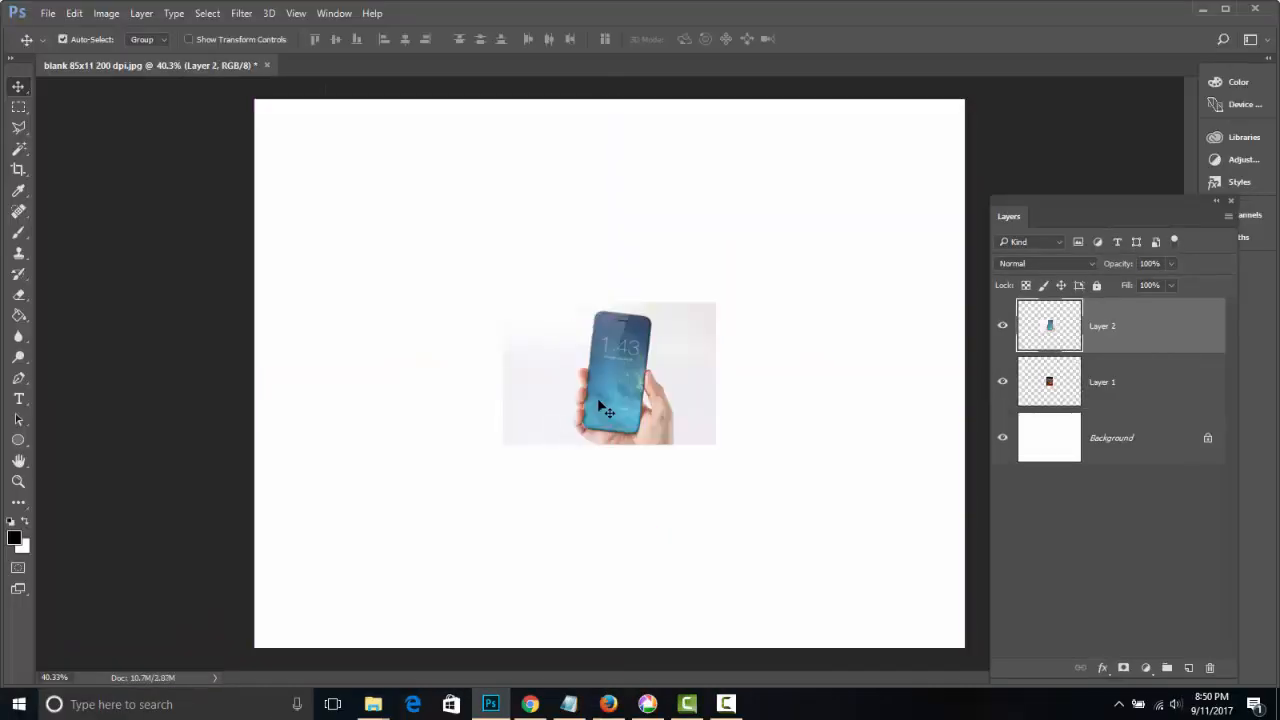
Step: Copy the New York Knicks logo on blue from Chrome's knicks image results and paste it into the Photoshop document
left_click(530, 704)
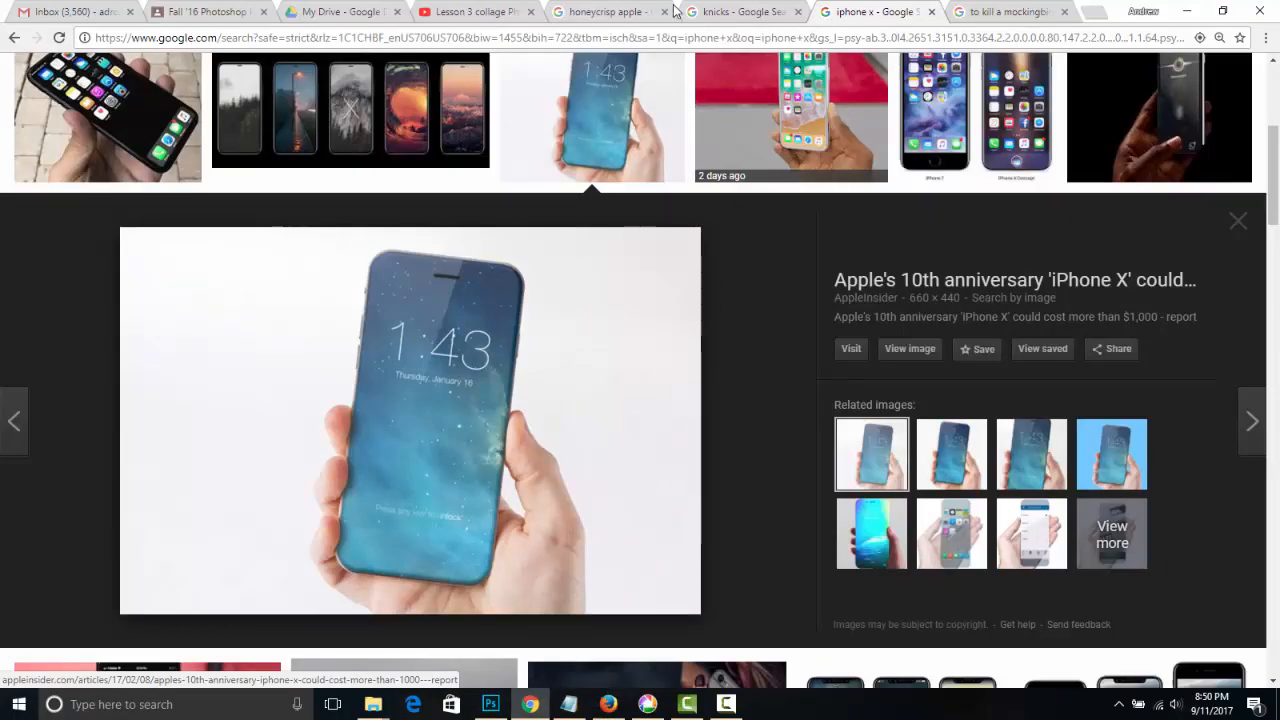
left_click(728, 11)
right_click(466, 404)
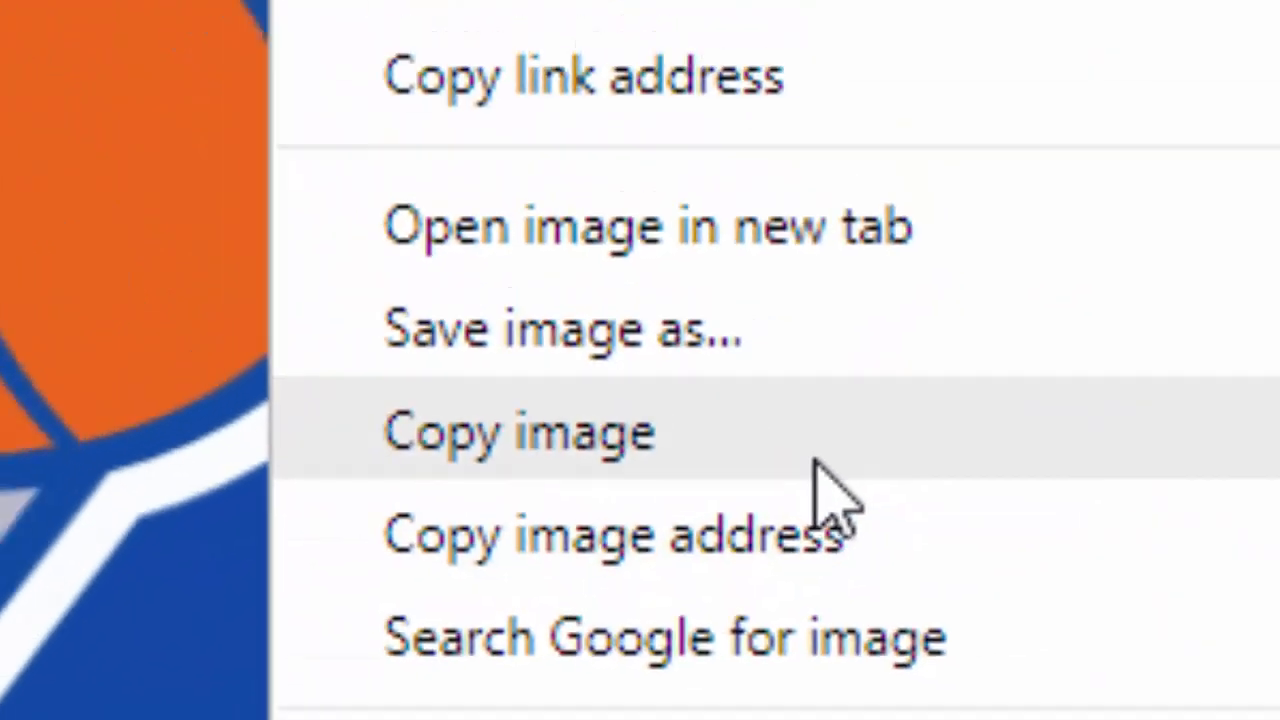
left_click(815, 462)
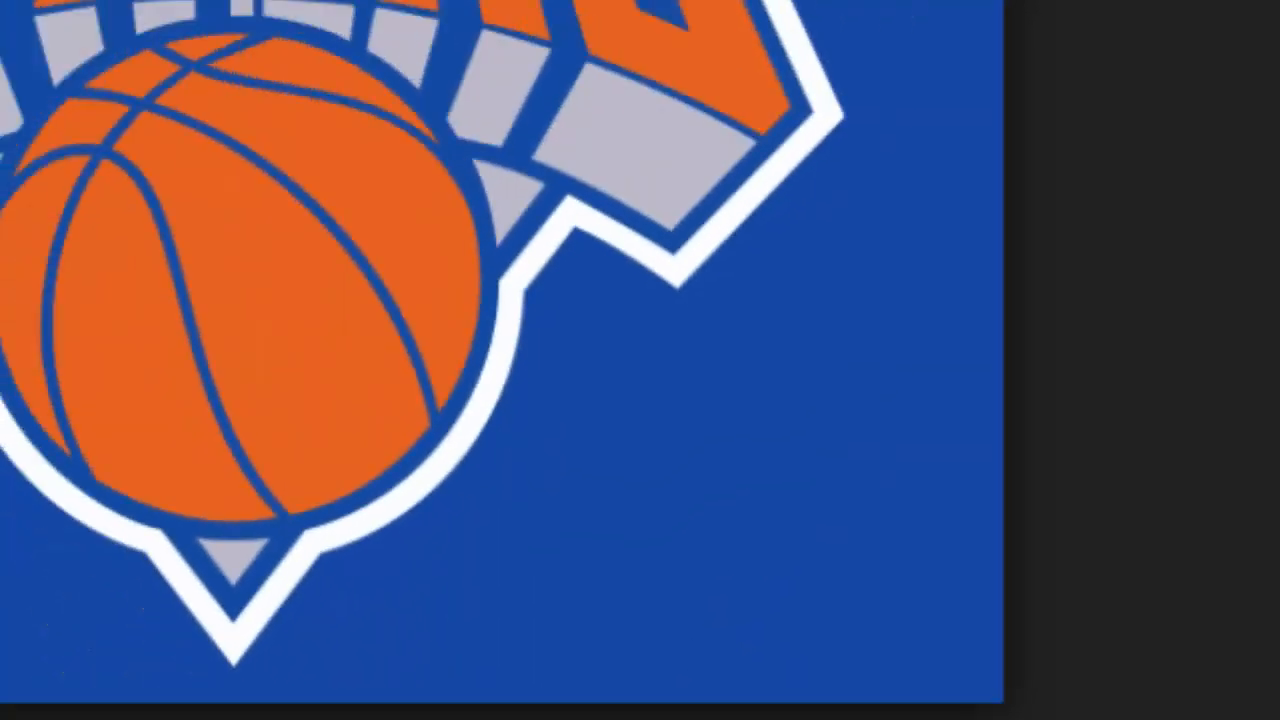
left_click(490, 704)
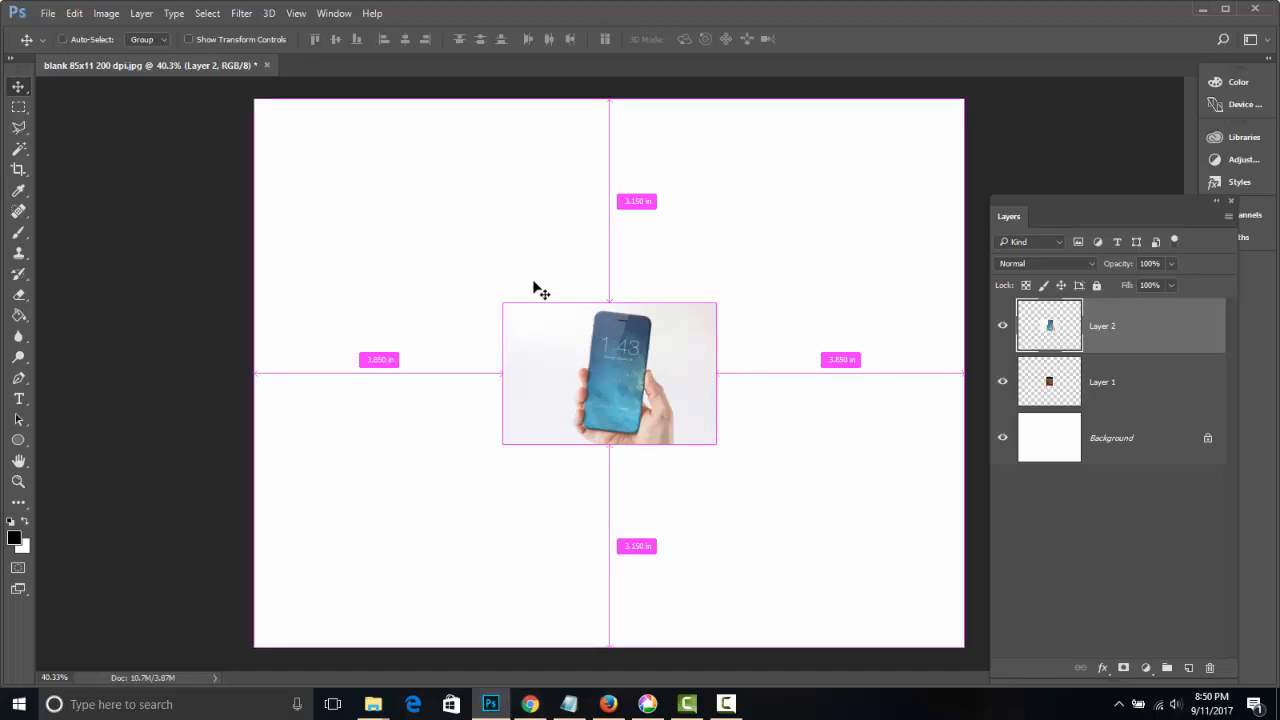
key("ctrl+v")
Step: Copy the photo of honeycrisp apples on the tree from Chrome's image results and paste it into the Photoshop document
left_click(529, 704)
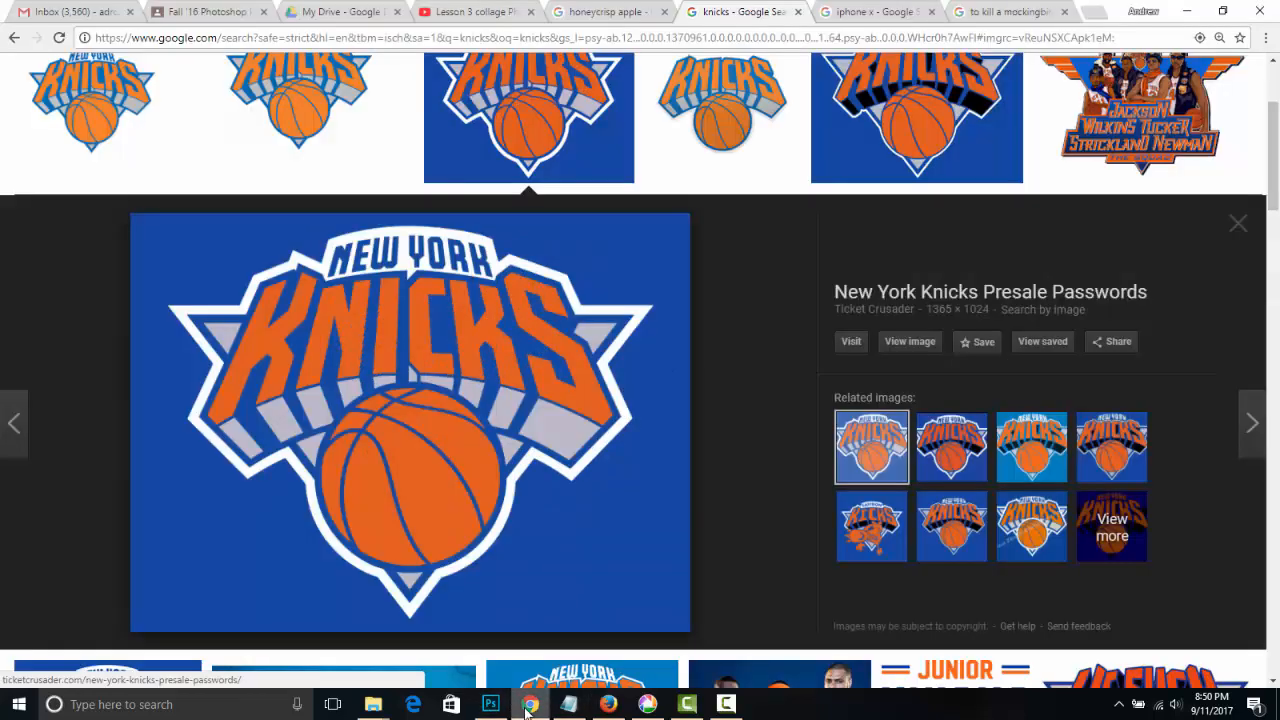
left_click(603, 12)
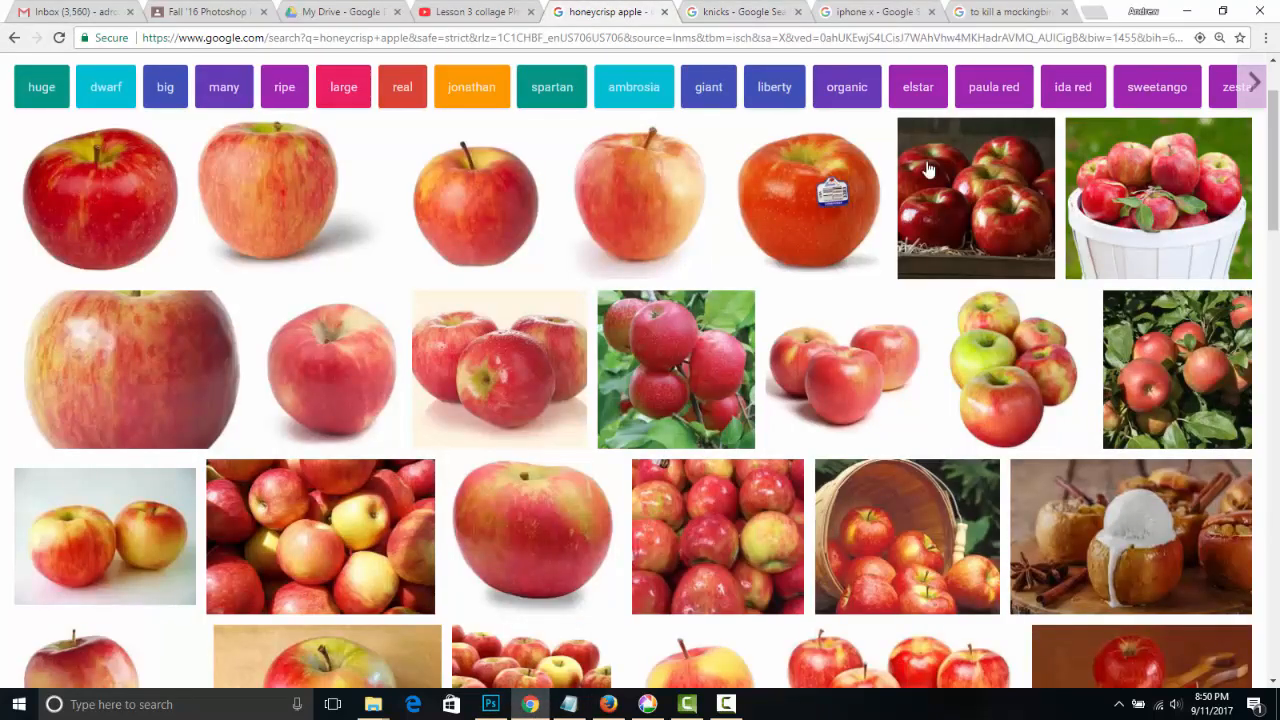
left_click(1205, 388)
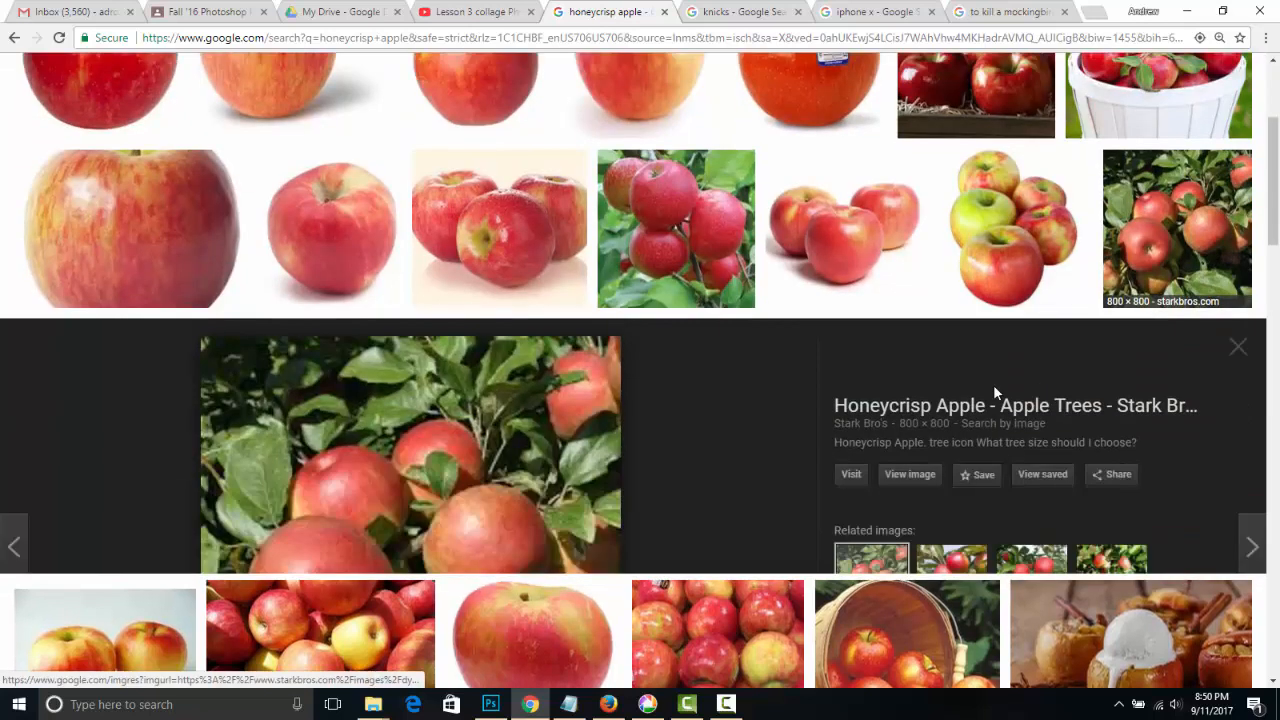
right_click(421, 368)
left_click(507, 533)
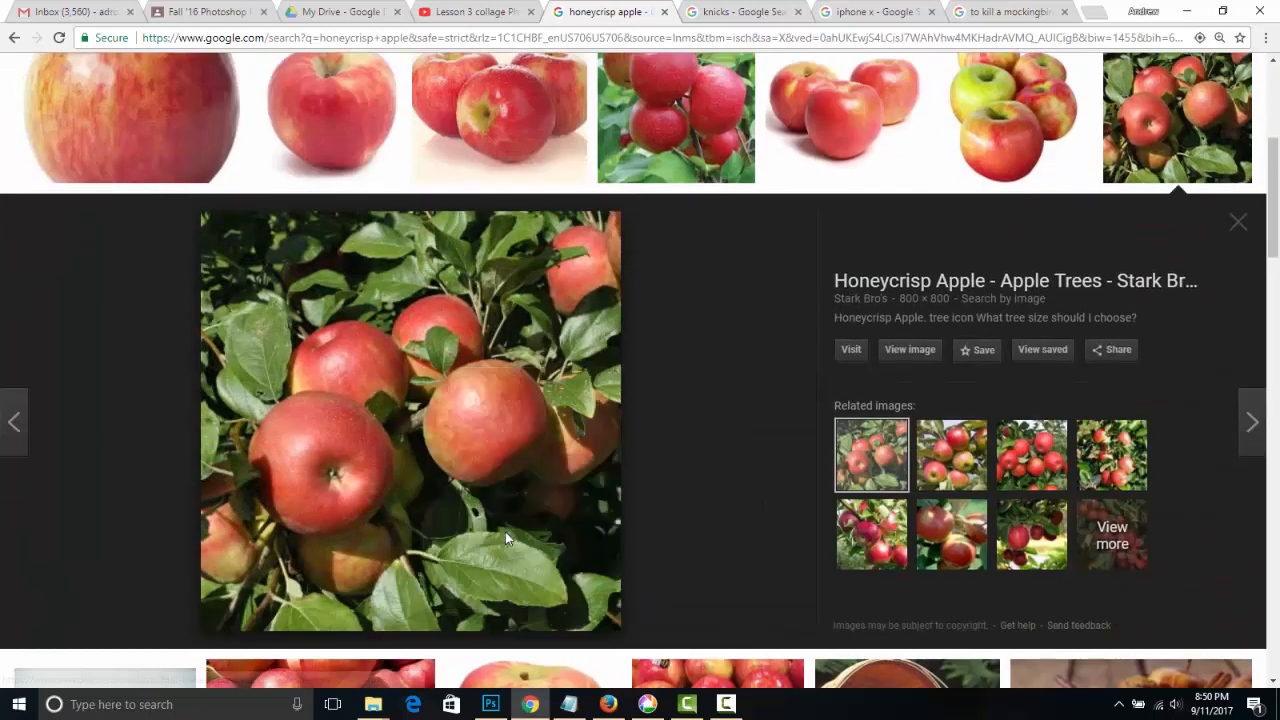
left_click(491, 706)
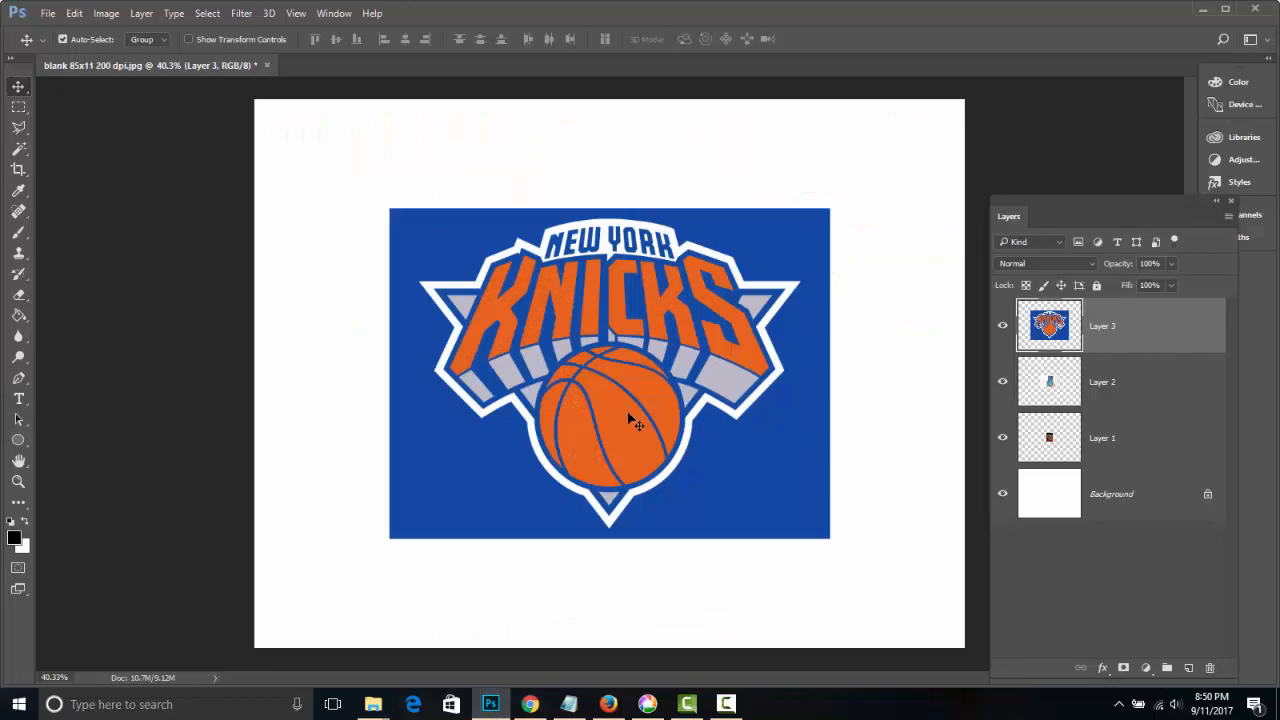
key("ctrl+v")
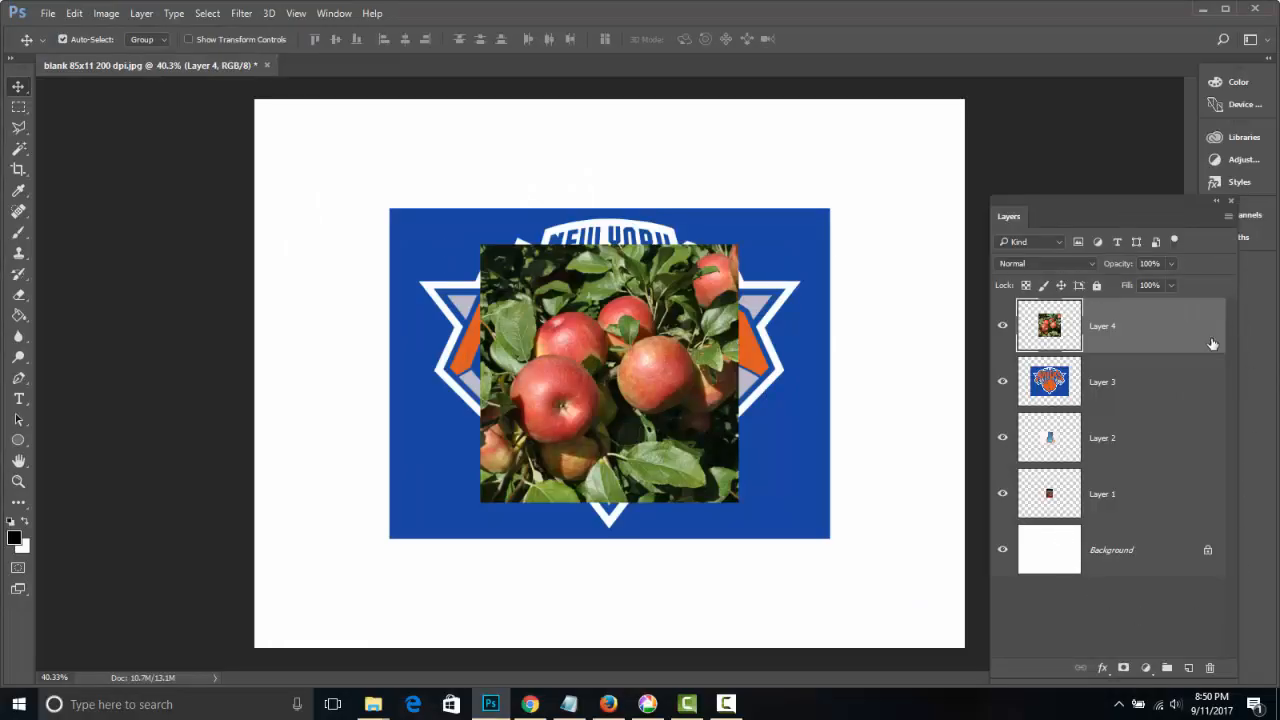
Step: Bring the book cover layer to the top of the layer stack and place the phone layer above it
left_click_drag(1105, 217, 1068, 124)
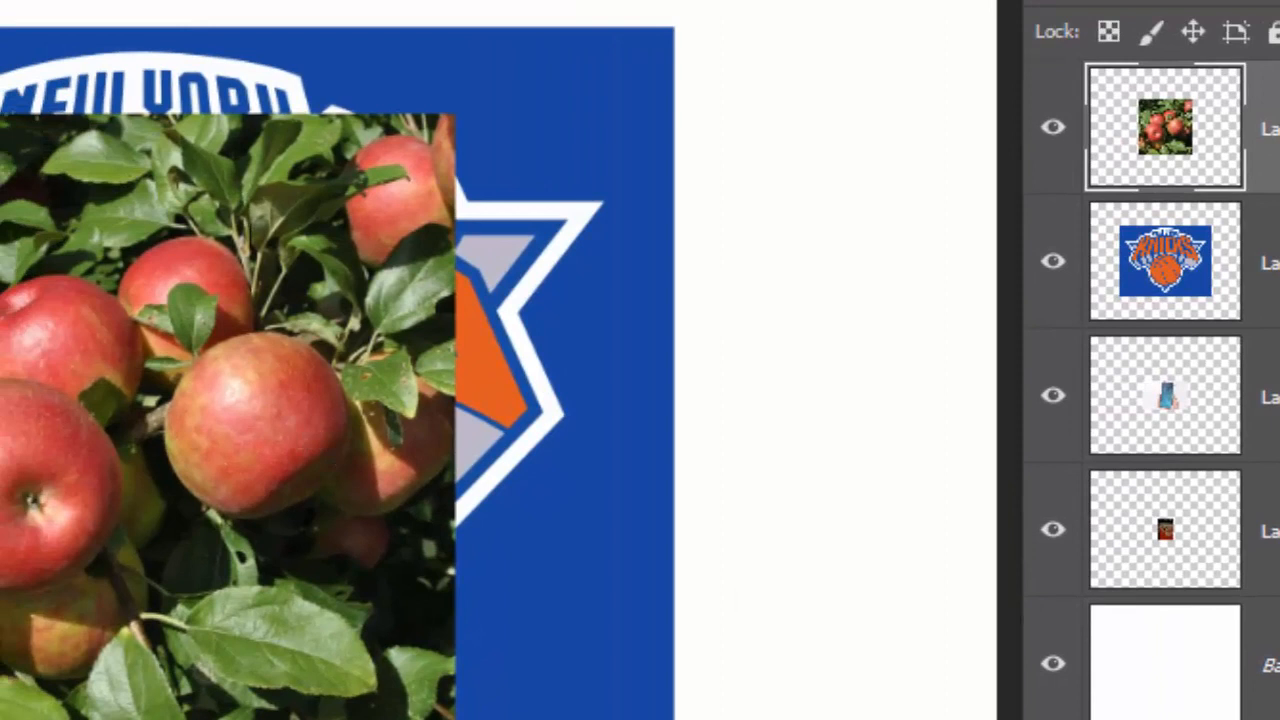
left_click(1258, 535)
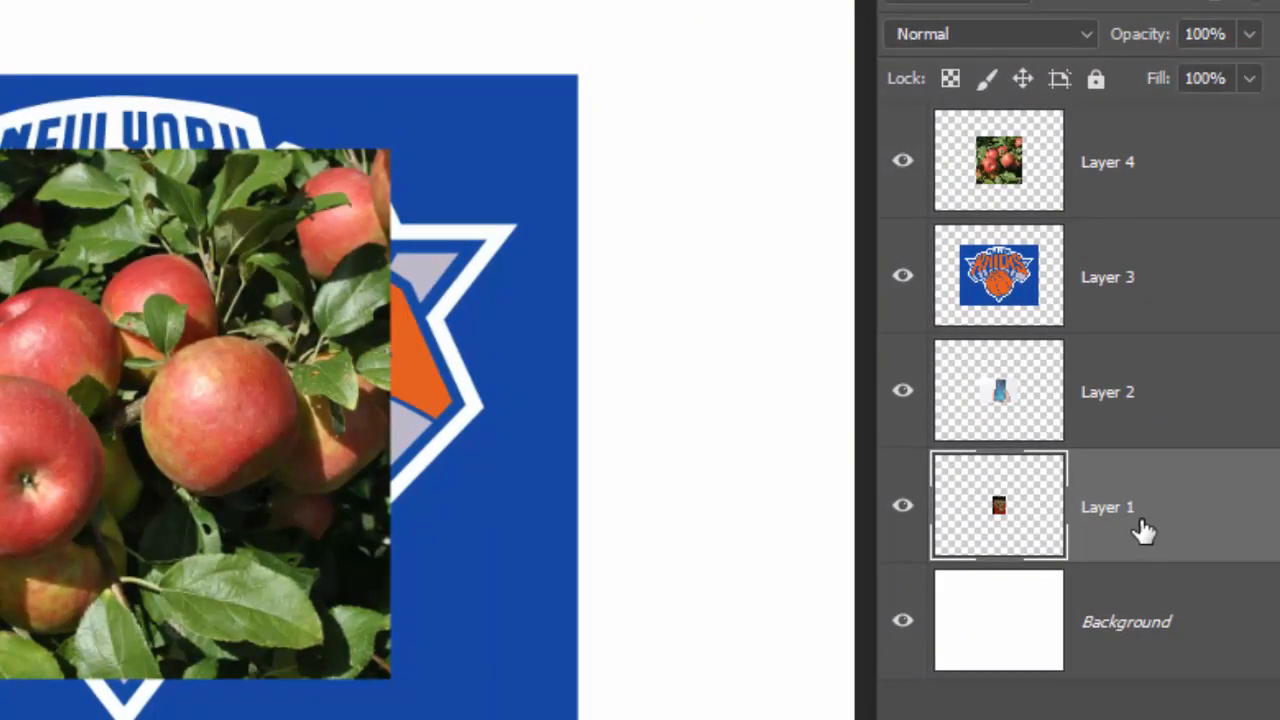
left_click_drag(1125, 537, 1143, 143)
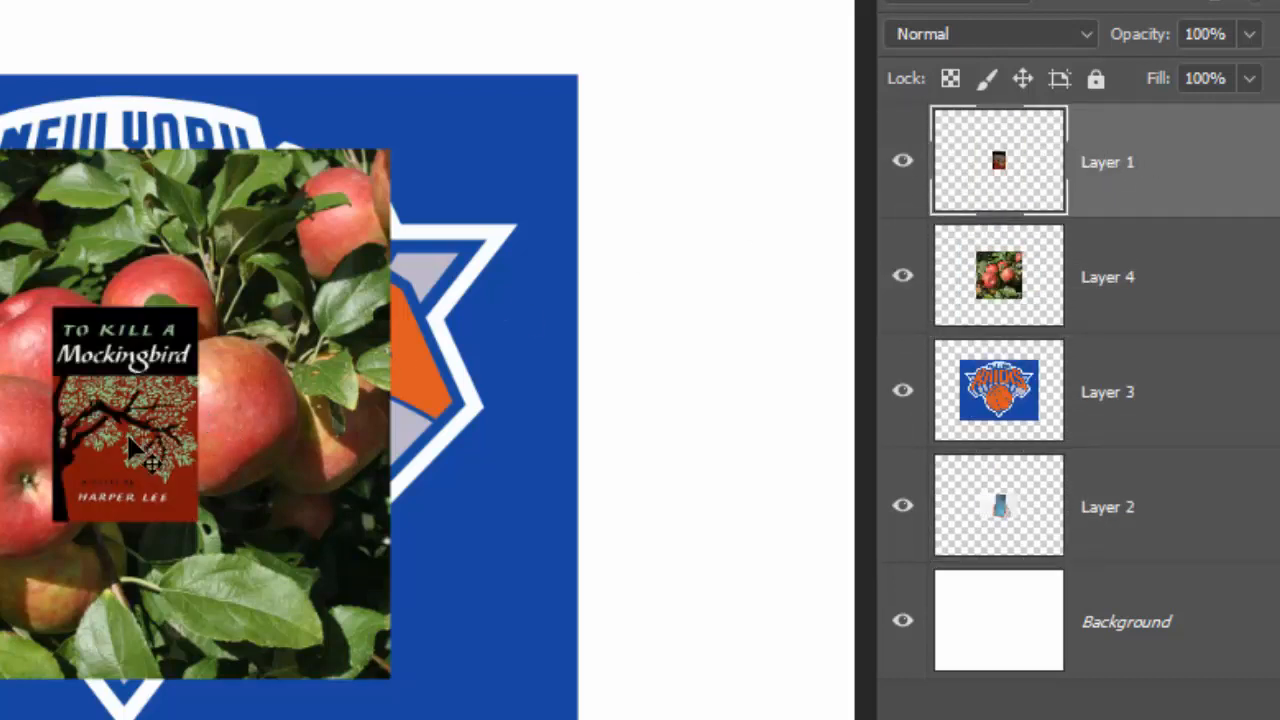
left_click_drag(127, 440, 245, 365)
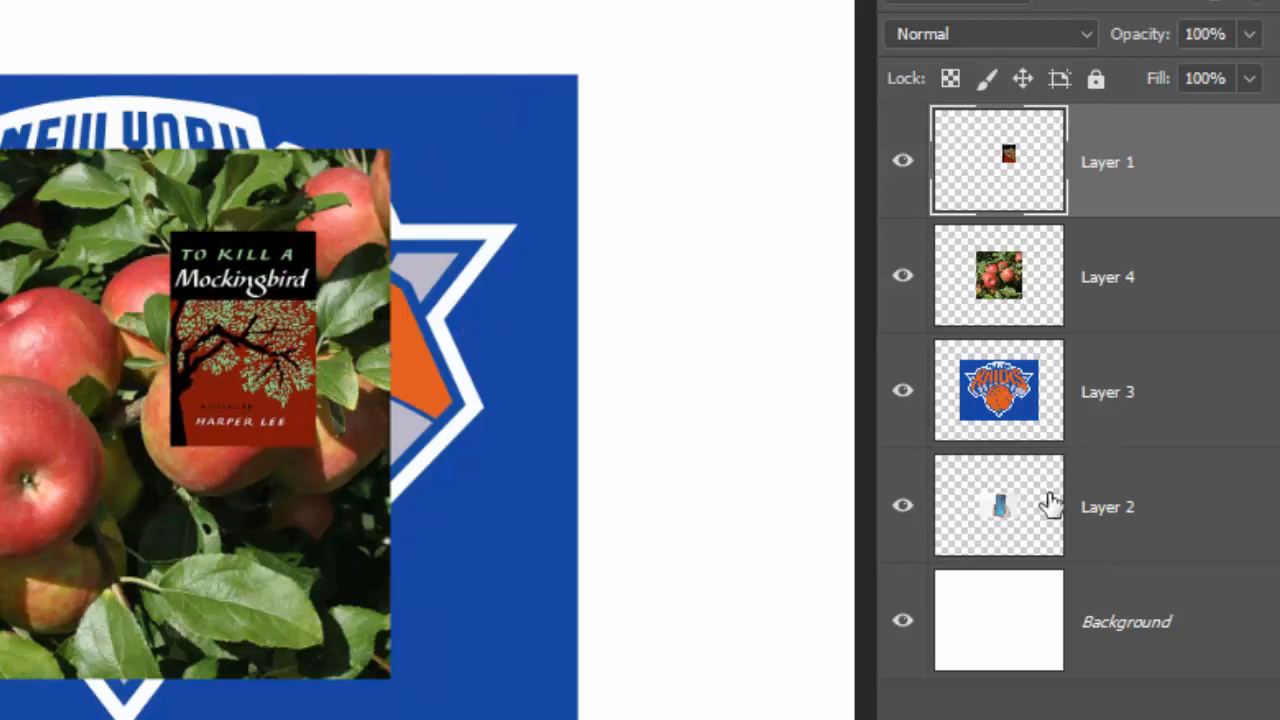
left_click_drag(1027, 537, 1072, 130)
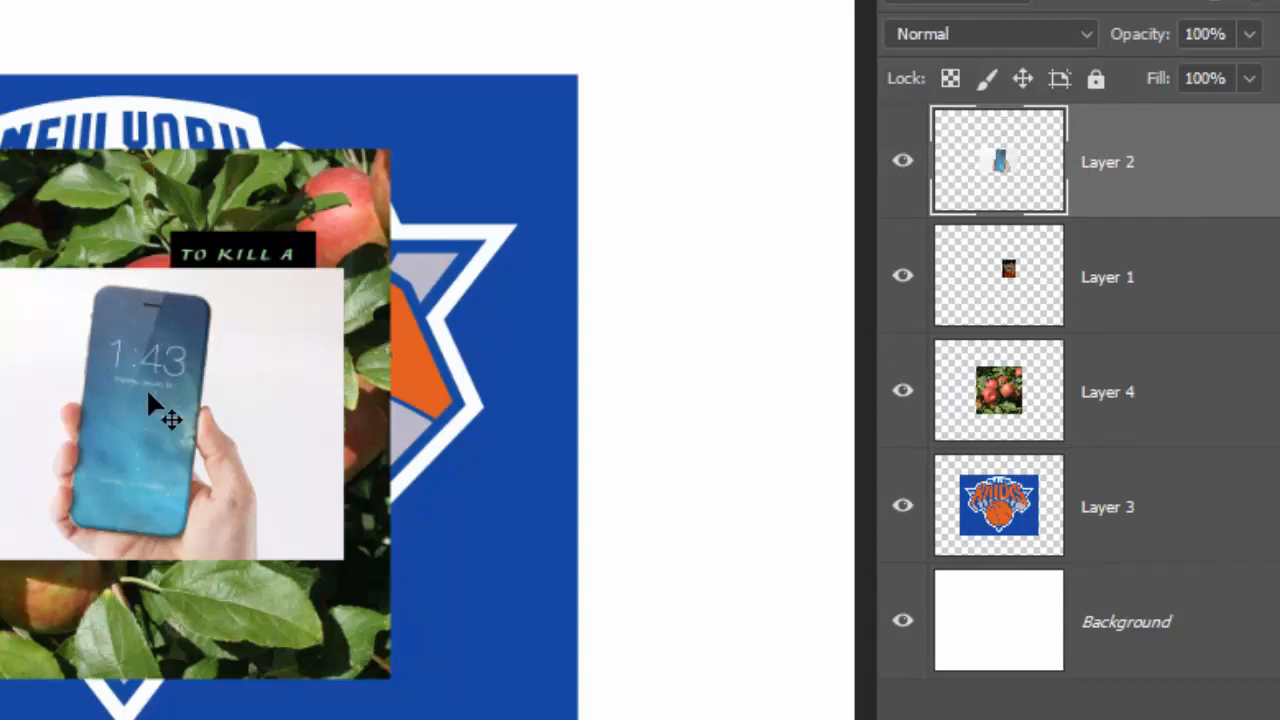
Step: Arrange the images along the canvas's top edge: Knicks logo in the left corner, book cover in between, phone photo in the right corner
left_click_drag(294, 266, 671, 2)
left_click(222, 300)
left_click_drag(222, 300, 322, 0)
left_click_drag(122, 128, 0, 0)
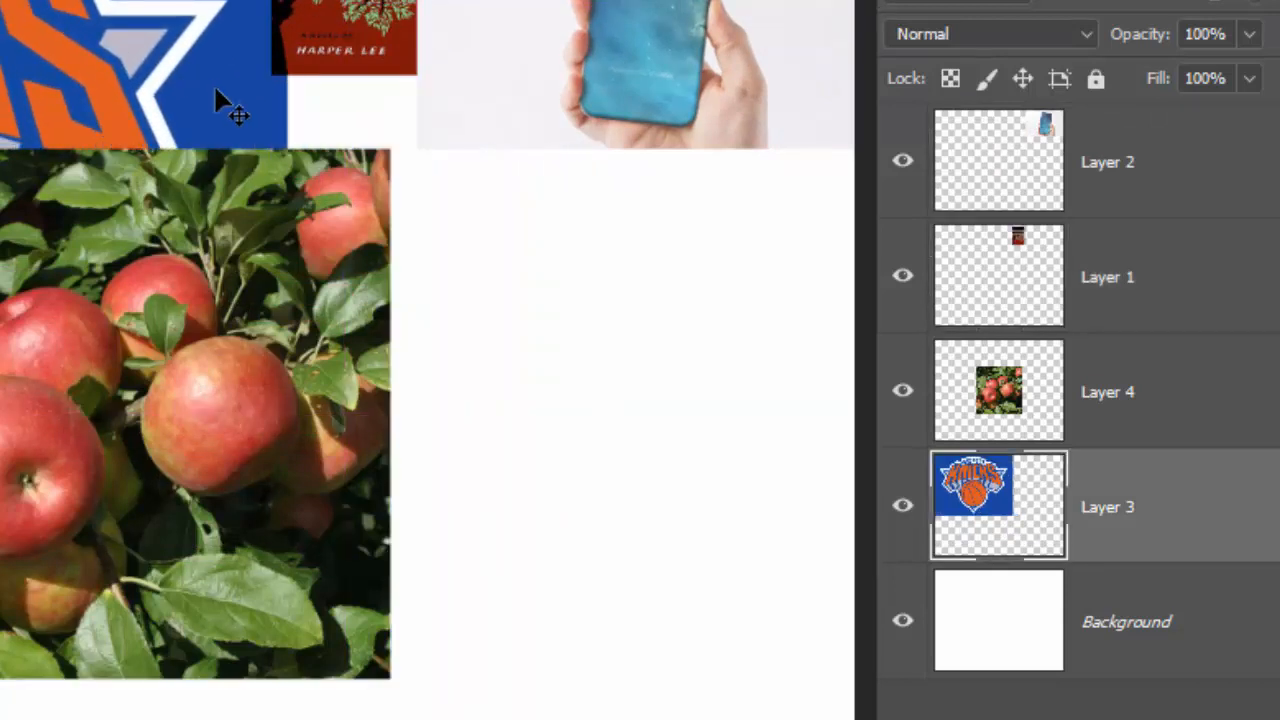
Step: Move the apple photo to the canvas's lower-right corner and the book cover against the right edge directly above it
left_click_drag(287, 289, 756, 655)
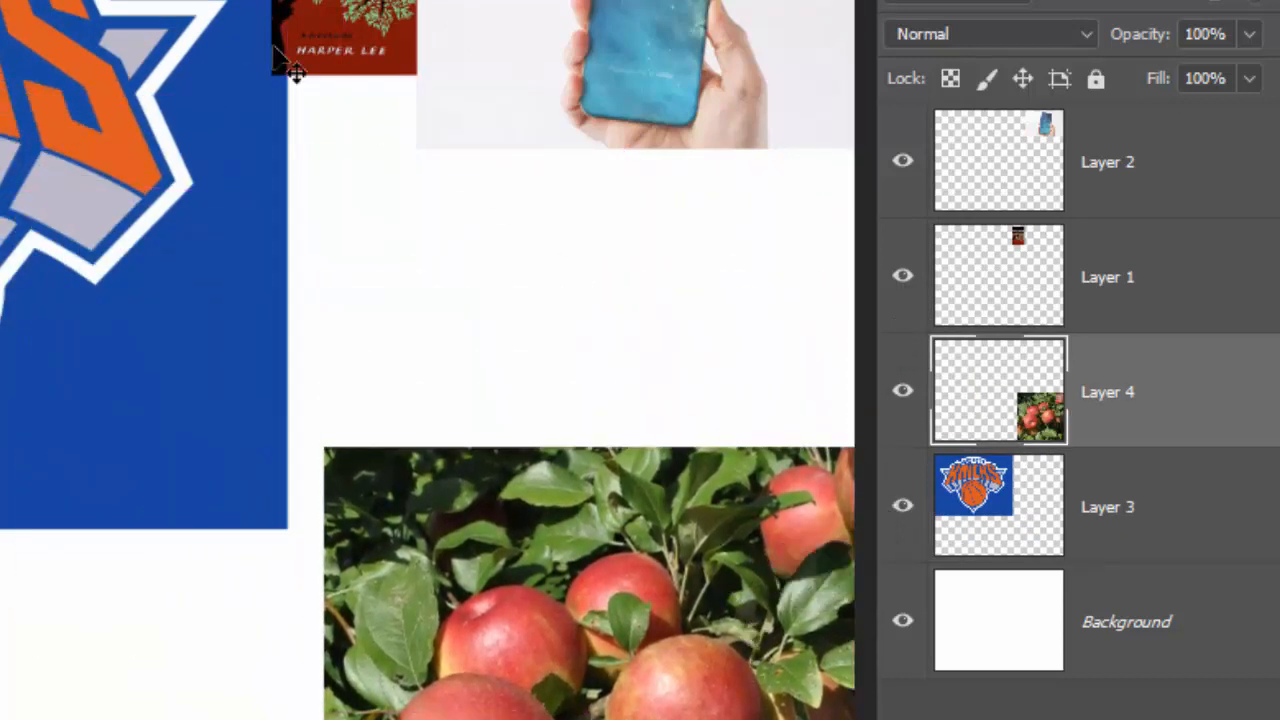
left_click(338, 24)
left_click_drag(340, 22, 793, 391)
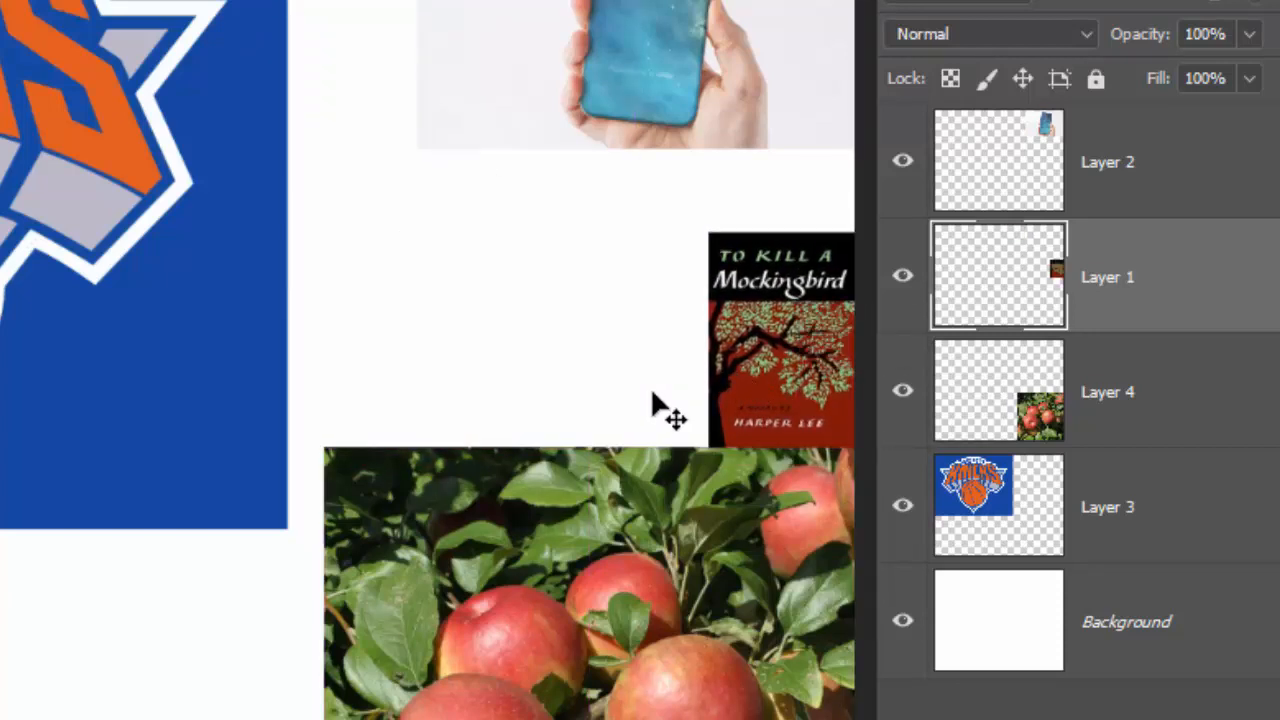
key("ctrl")
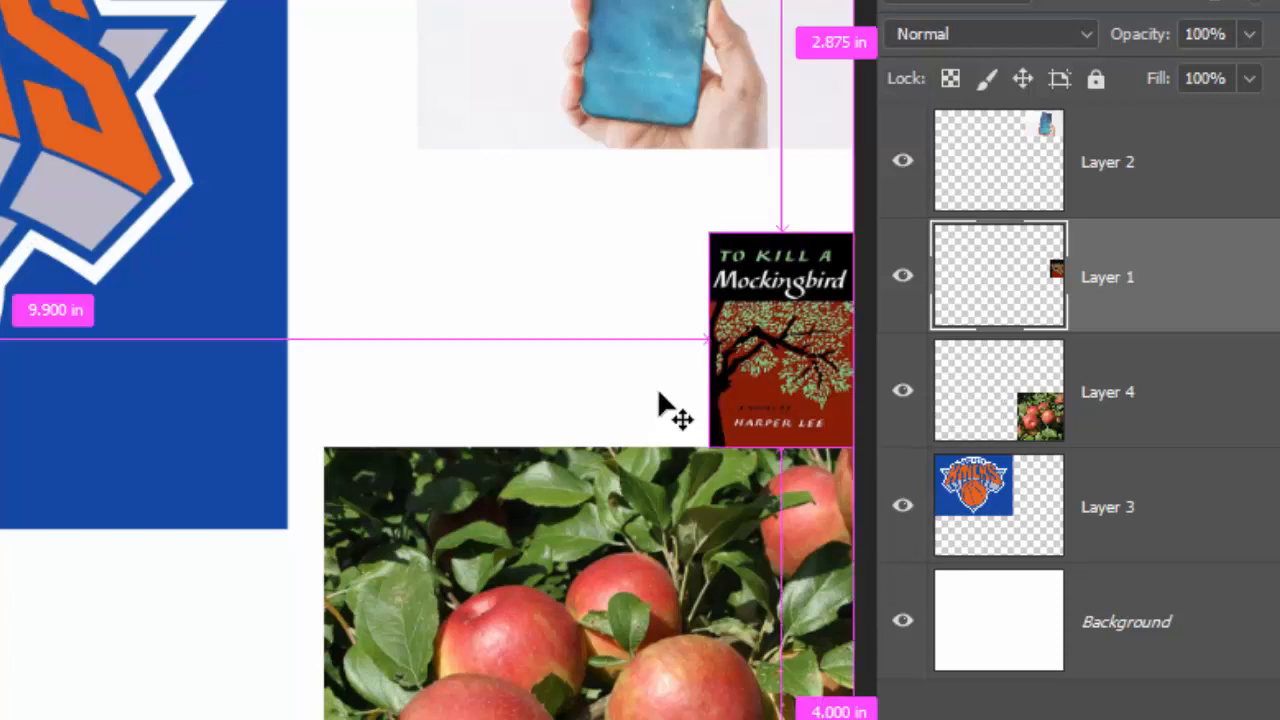
key("ctrl+t")
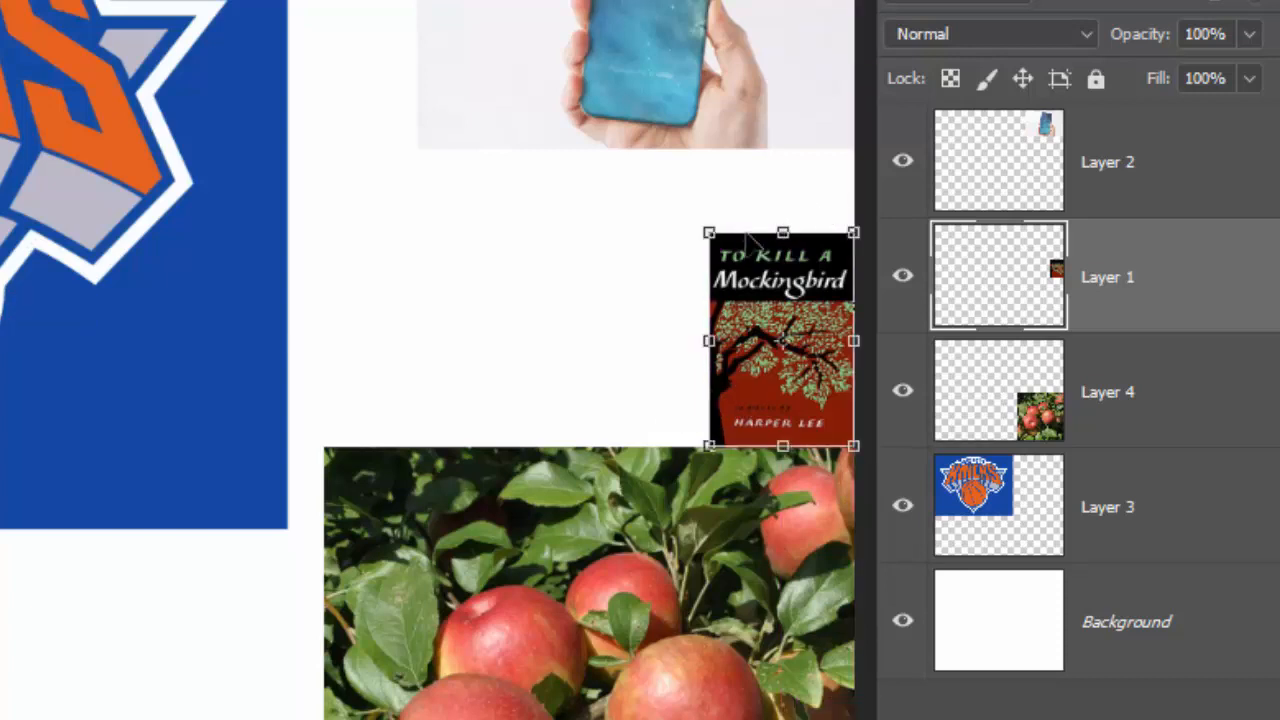
left_click_drag(706, 224, 0, 354)
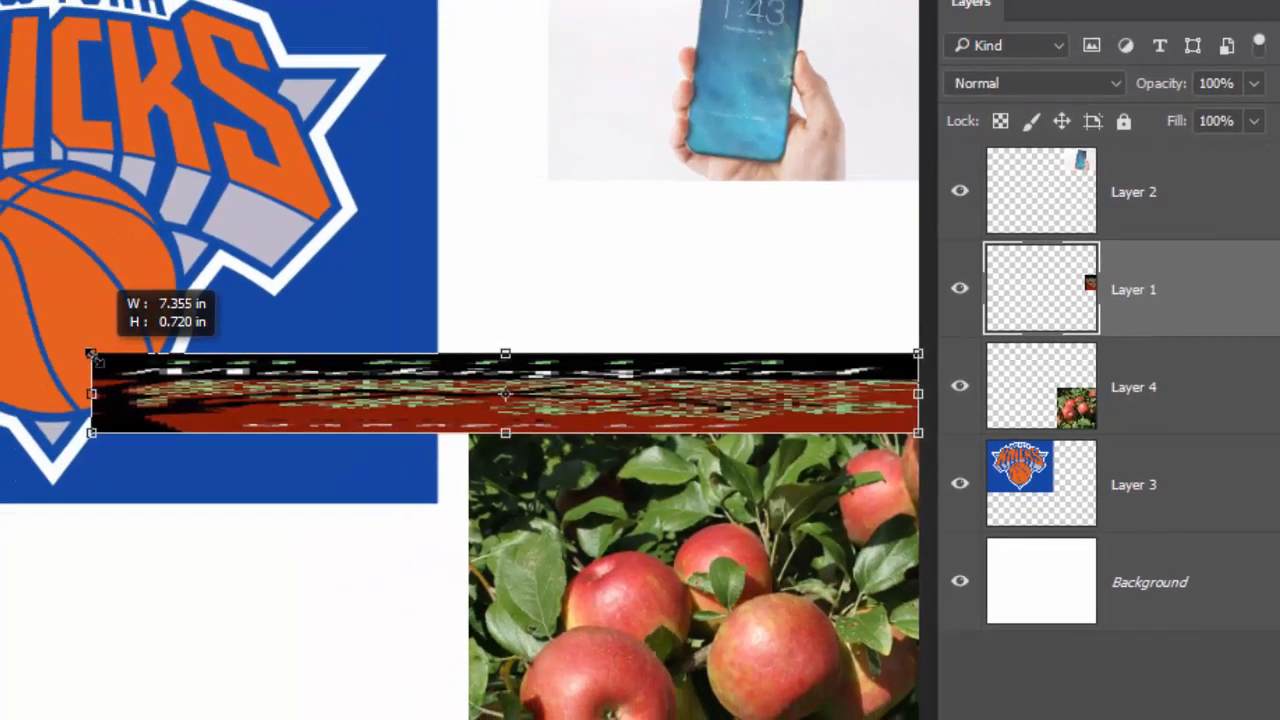
left_click_drag(91, 356, 92, 356)
key("Escape")
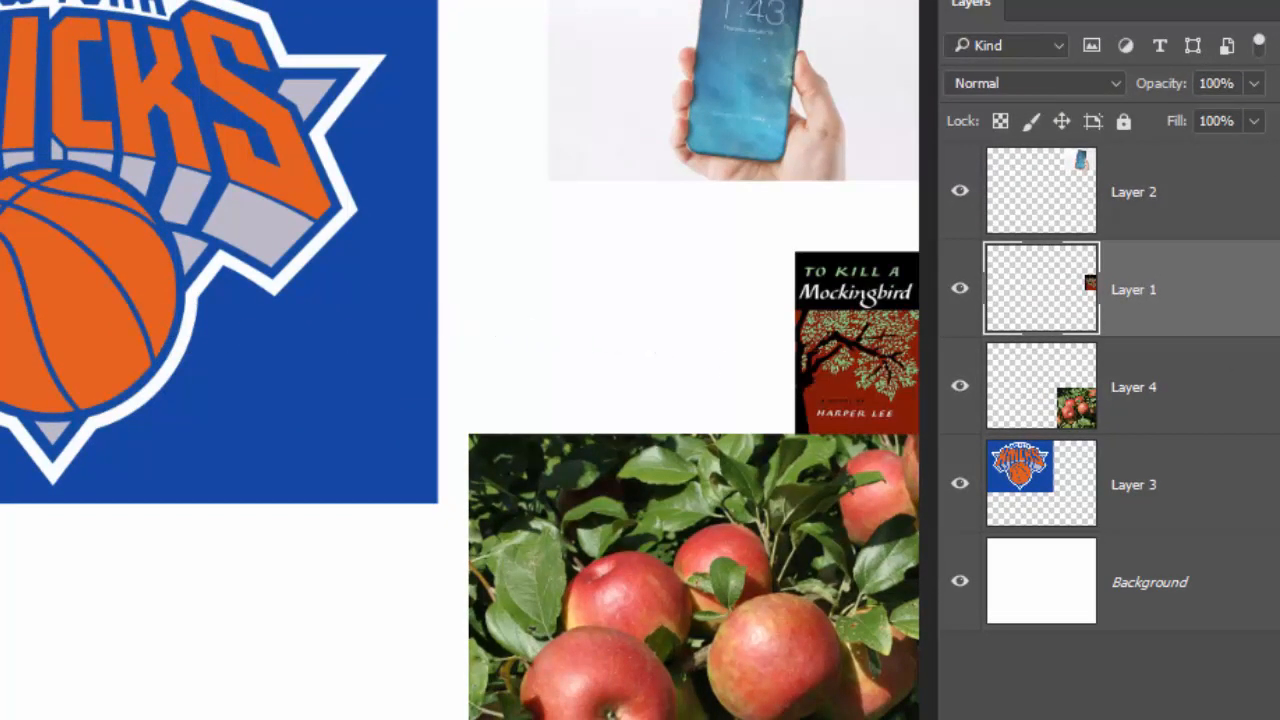
Step: Bring the book cover layer above the phone layer, then enlarge the cover and move it into the canvas's upper-right corner
left_click_drag(1211, 289, 1220, 178)
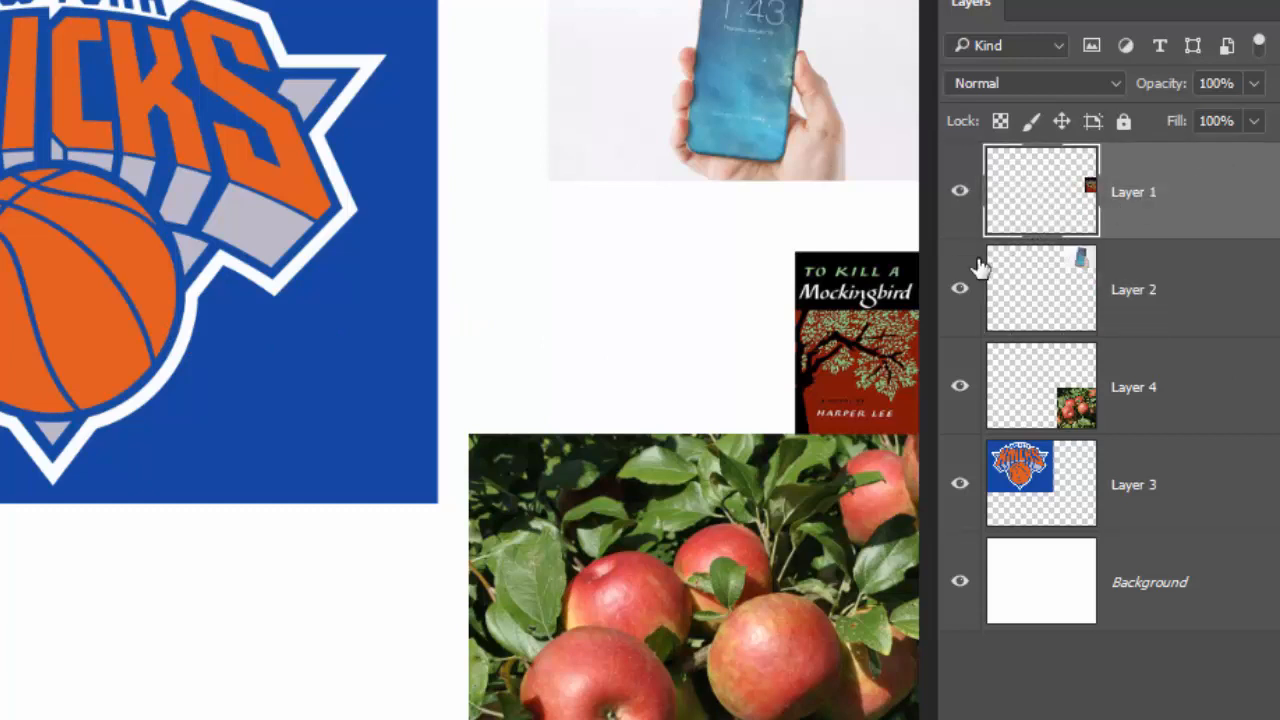
key("ctrl+t")
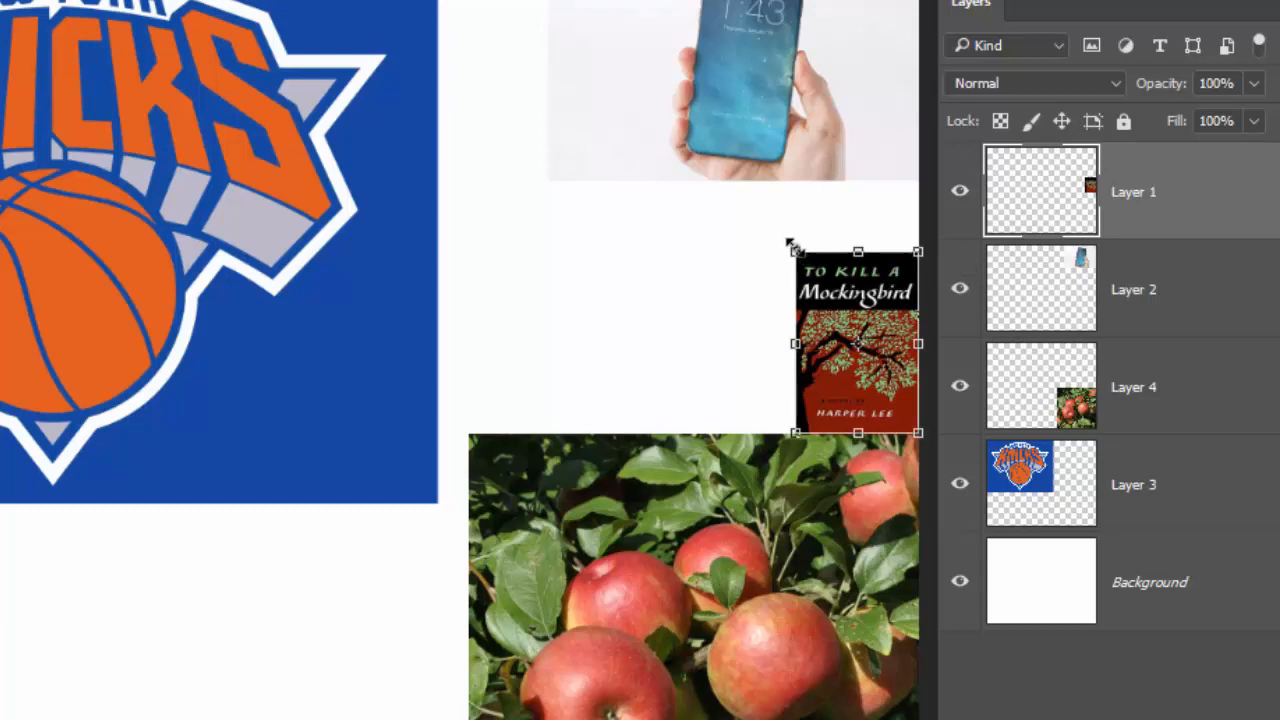
left_click_drag(792, 247, 690, 75)
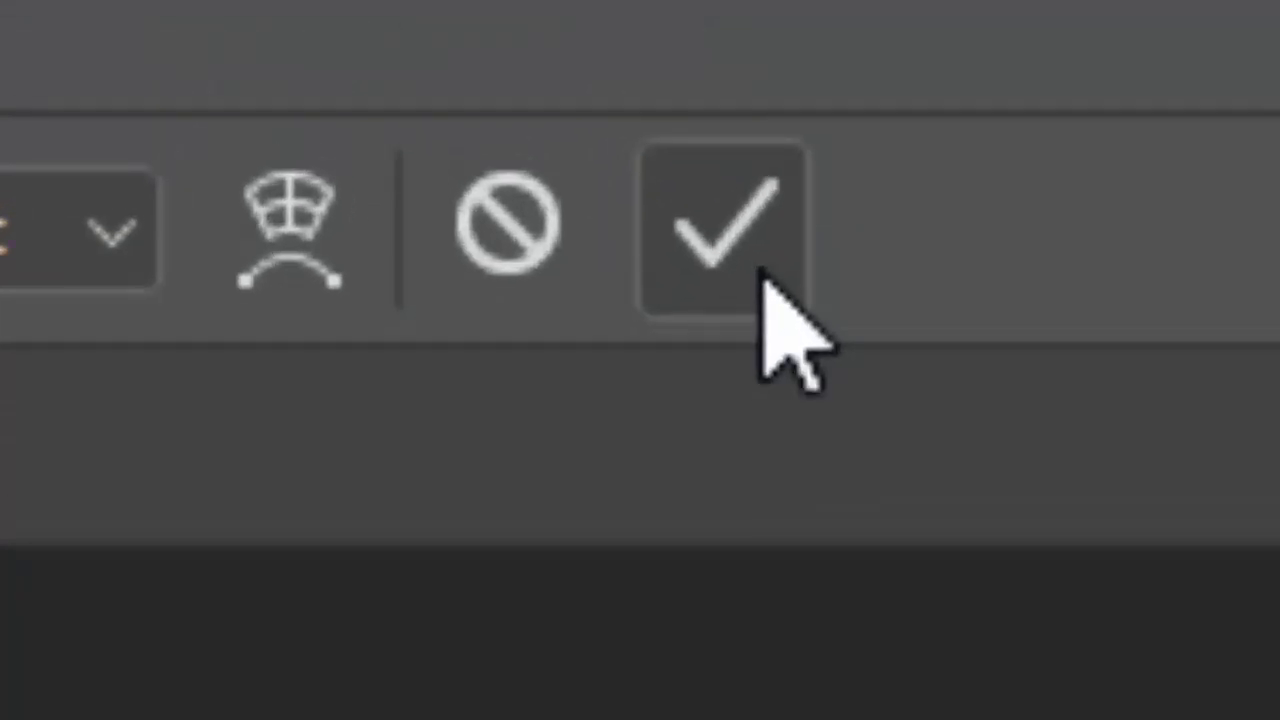
left_click(763, 275)
left_click_drag(914, 238, 918, 148)
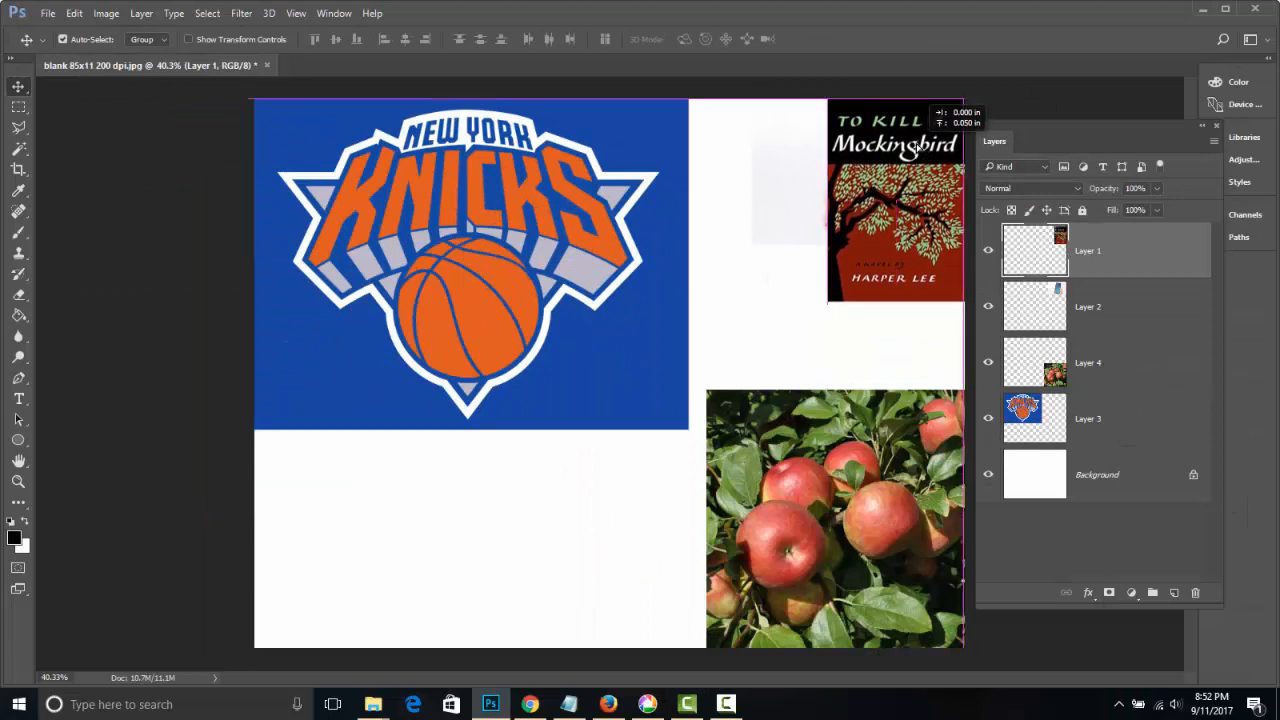
Step: Scale the Knicks logo down to about 67% and move the phone photo beside it along the canvas's top edge
left_click(635, 315)
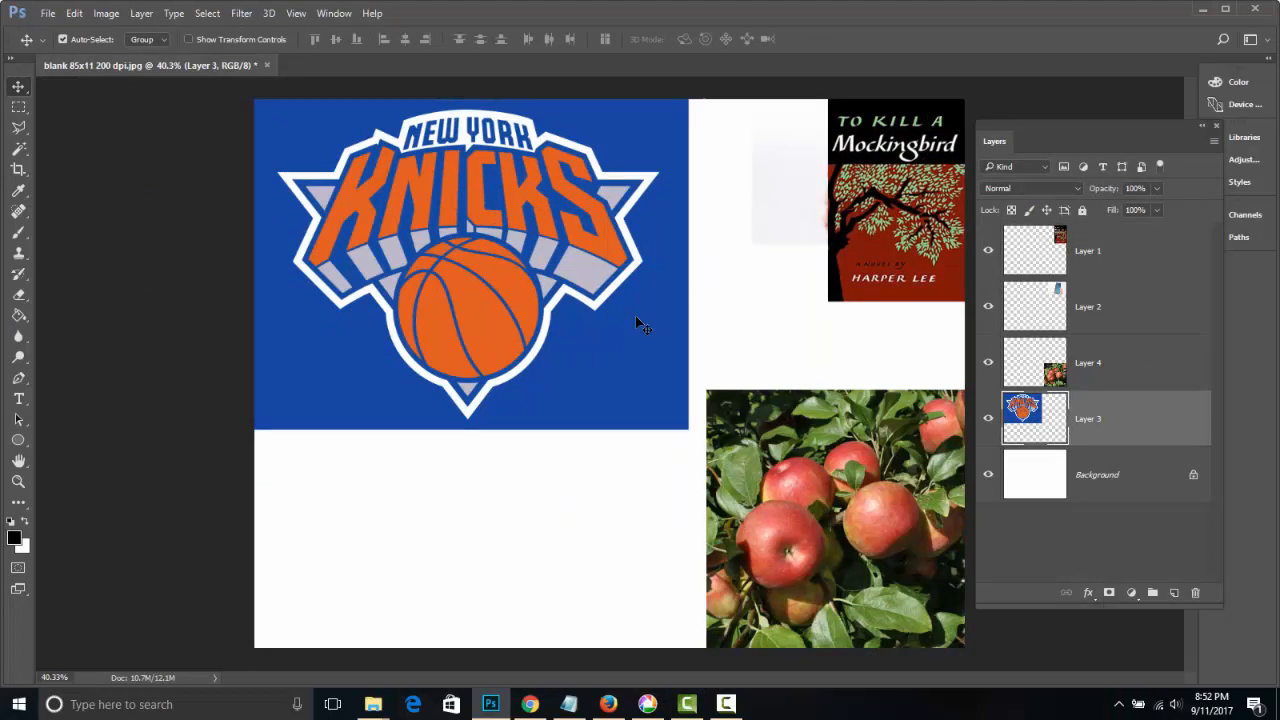
key("ctrl+t")
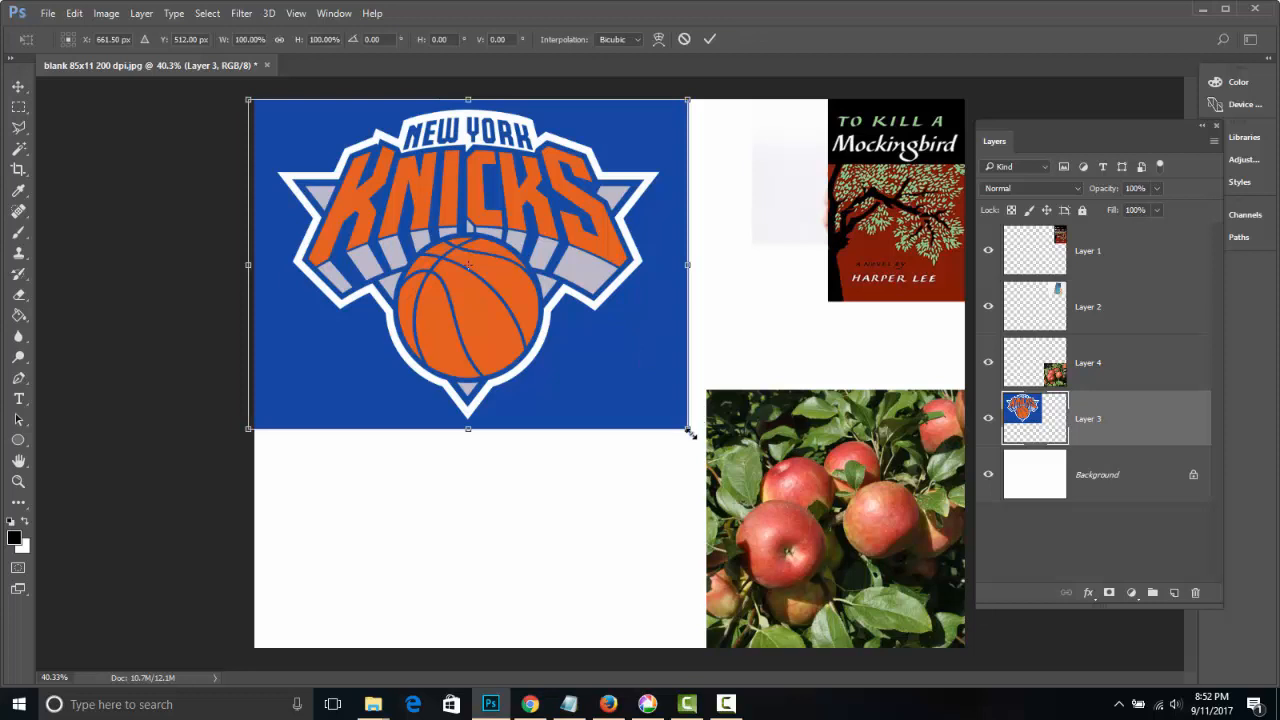
left_click_drag(689, 432, 577, 280)
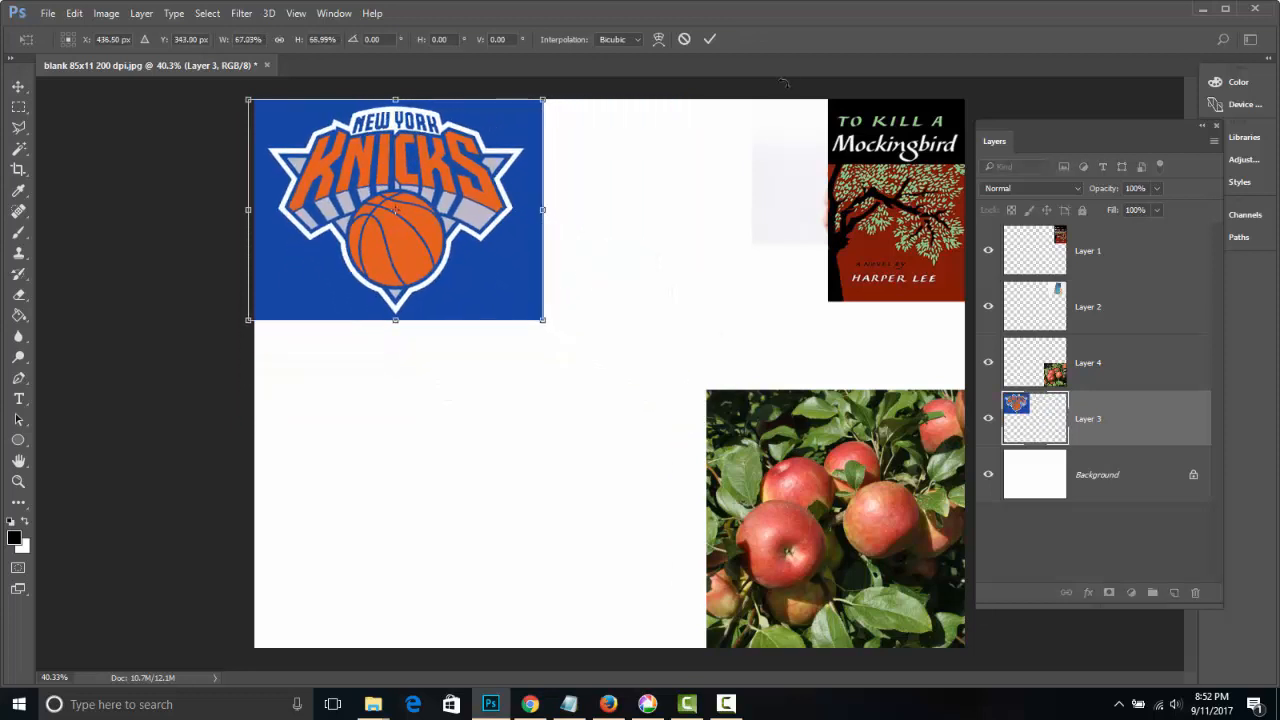
left_click(710, 40)
left_click_drag(766, 154, 584, 147)
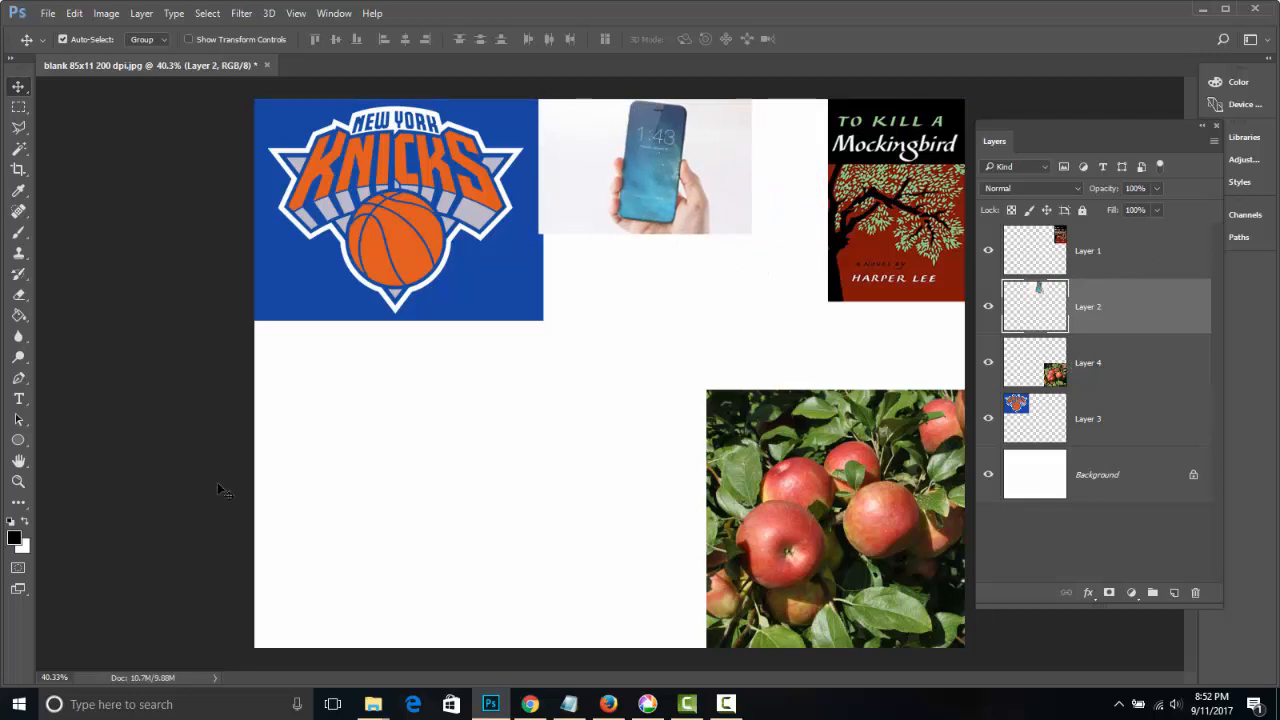
Step: Add a text layer with the creator's first name near the canvas's bottom edge and set its size to 24 pt
left_click(19, 400)
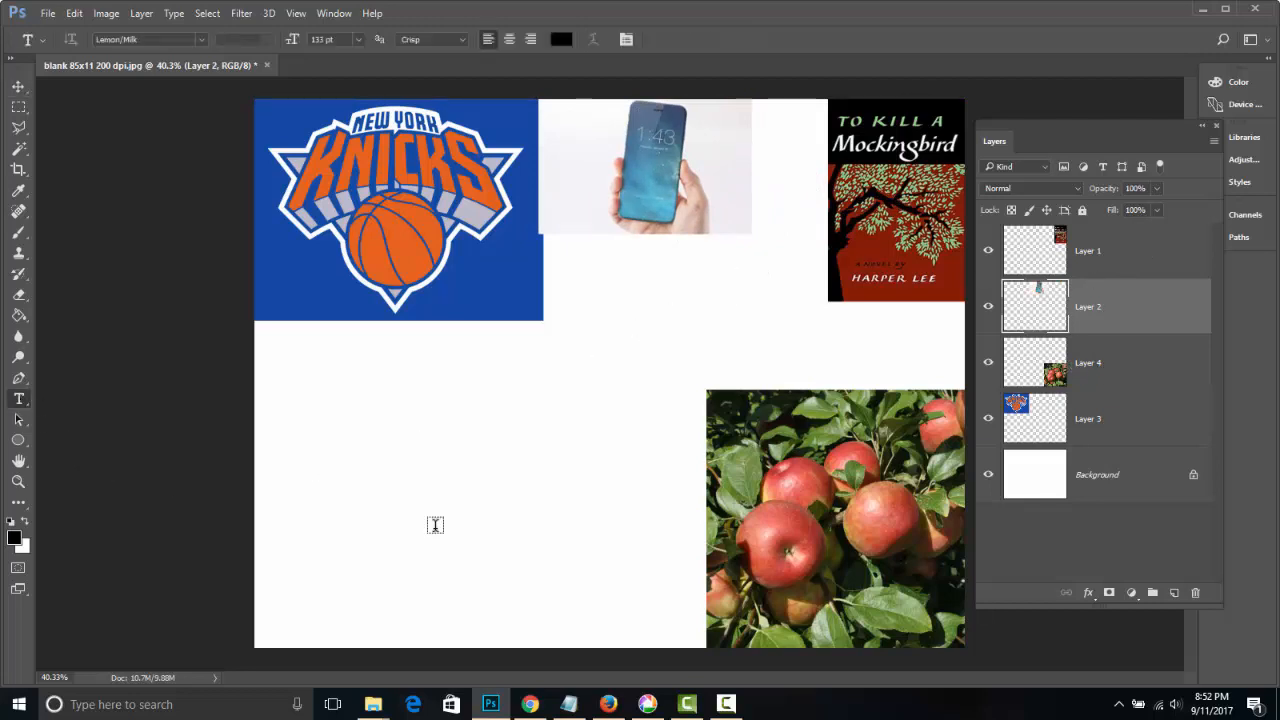
left_click(323, 624)
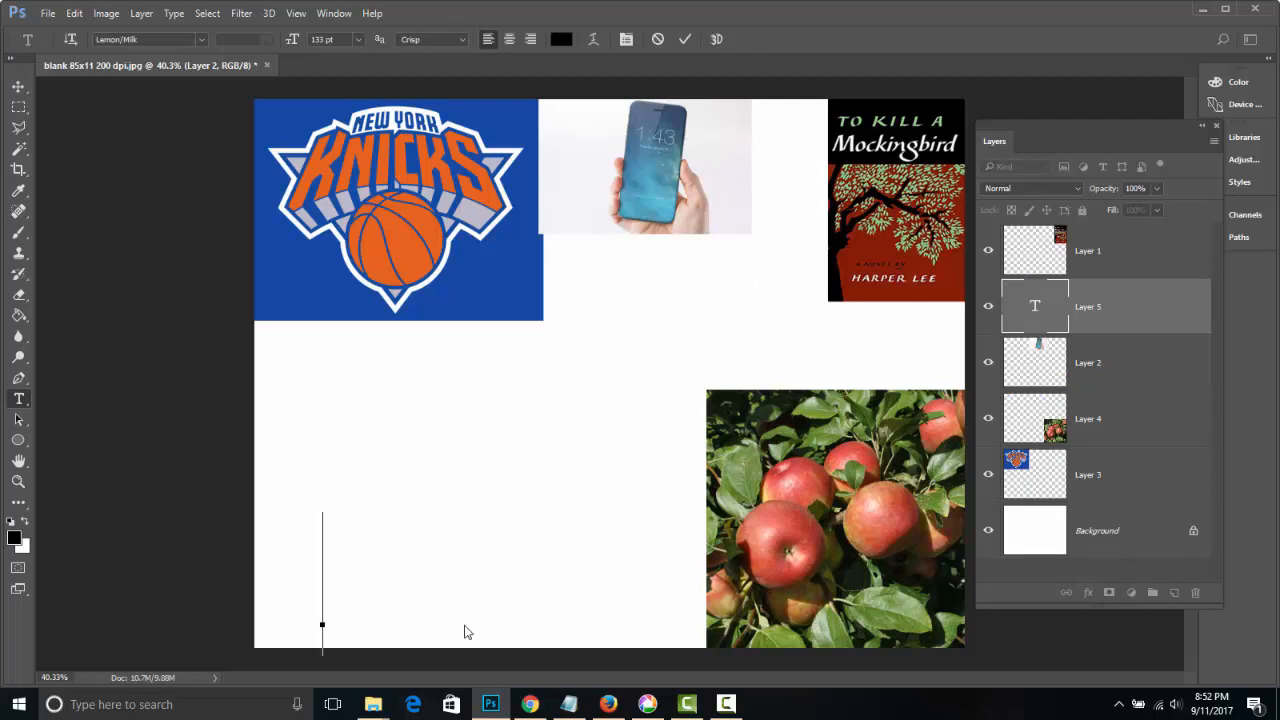
type("ANDREW")
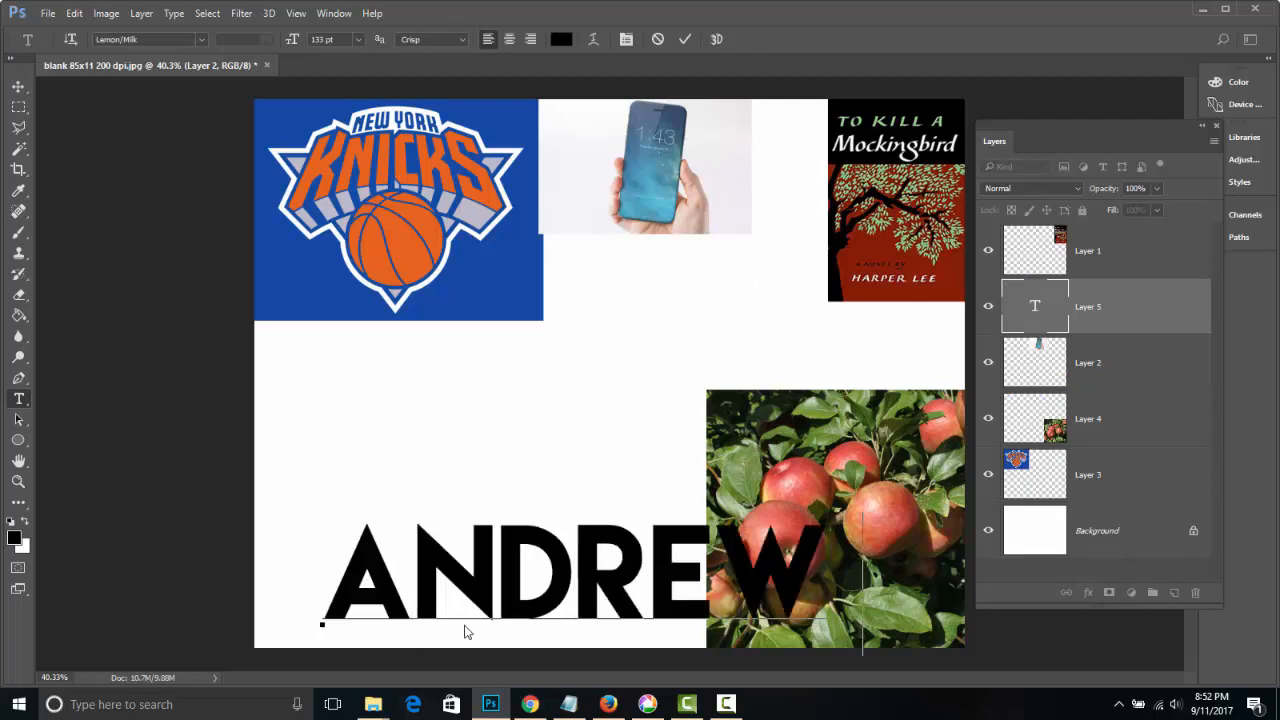
key("ctrl+a")
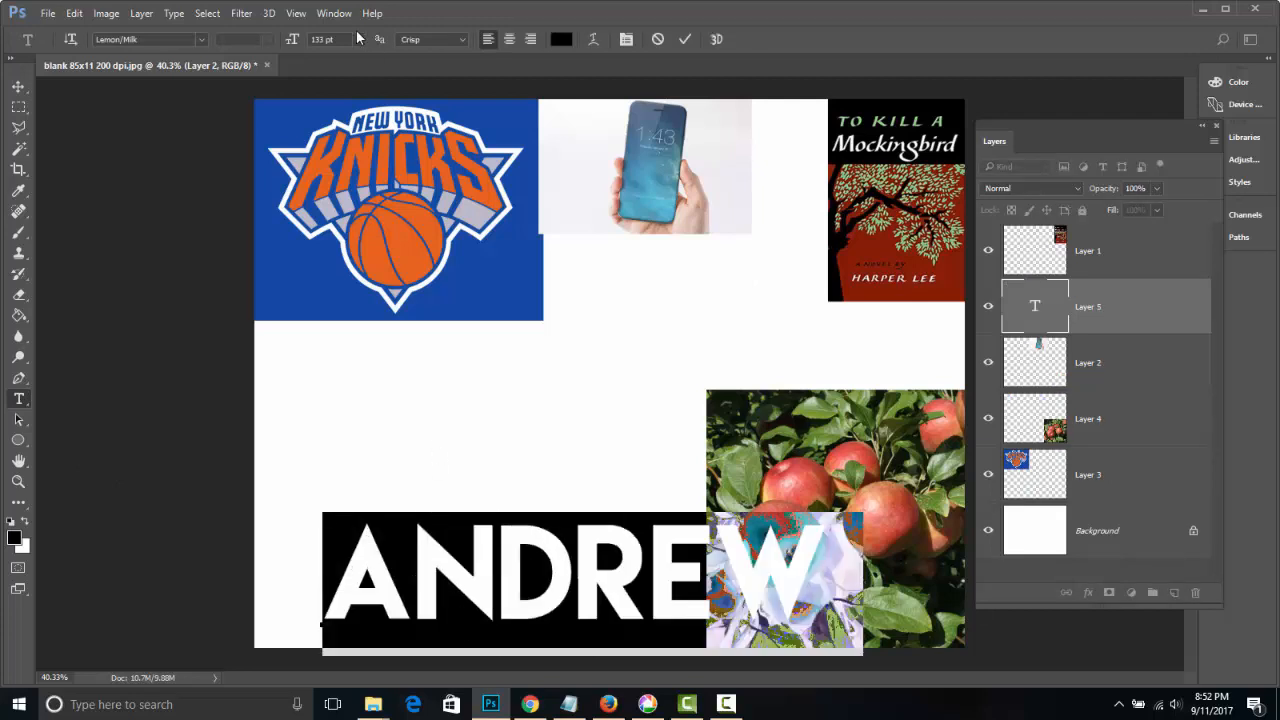
left_click(359, 40)
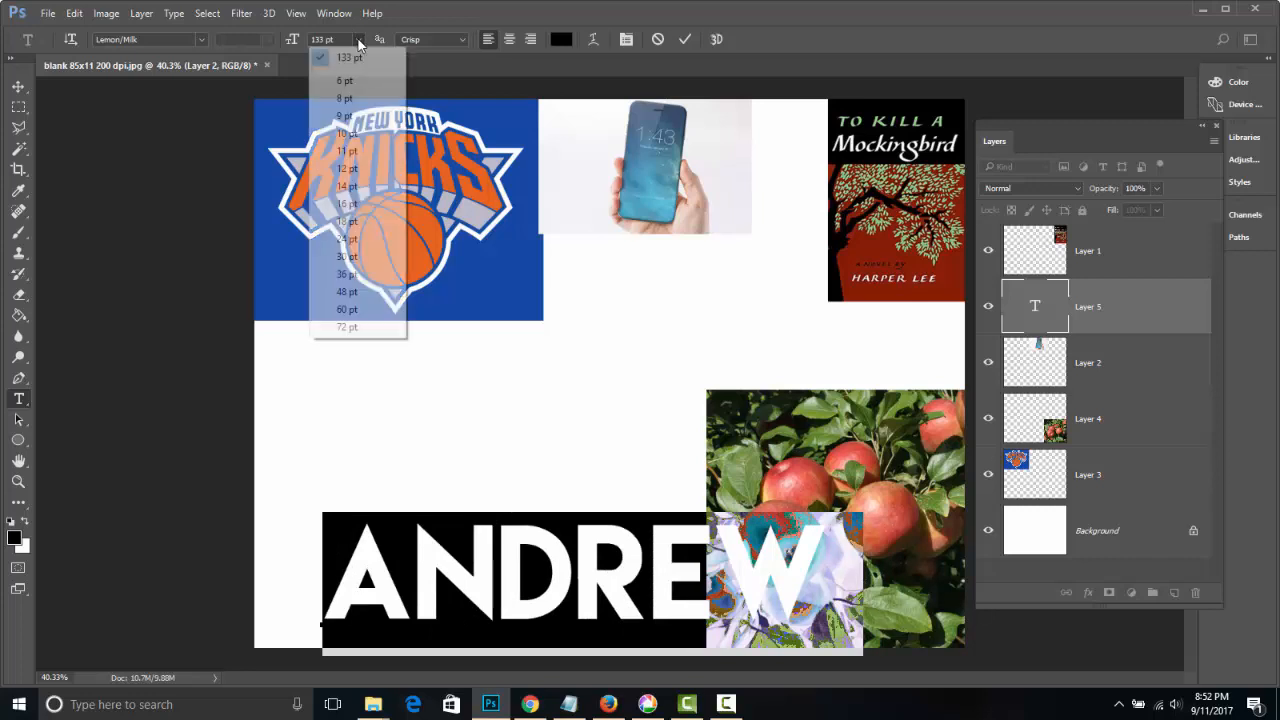
left_click(347, 239)
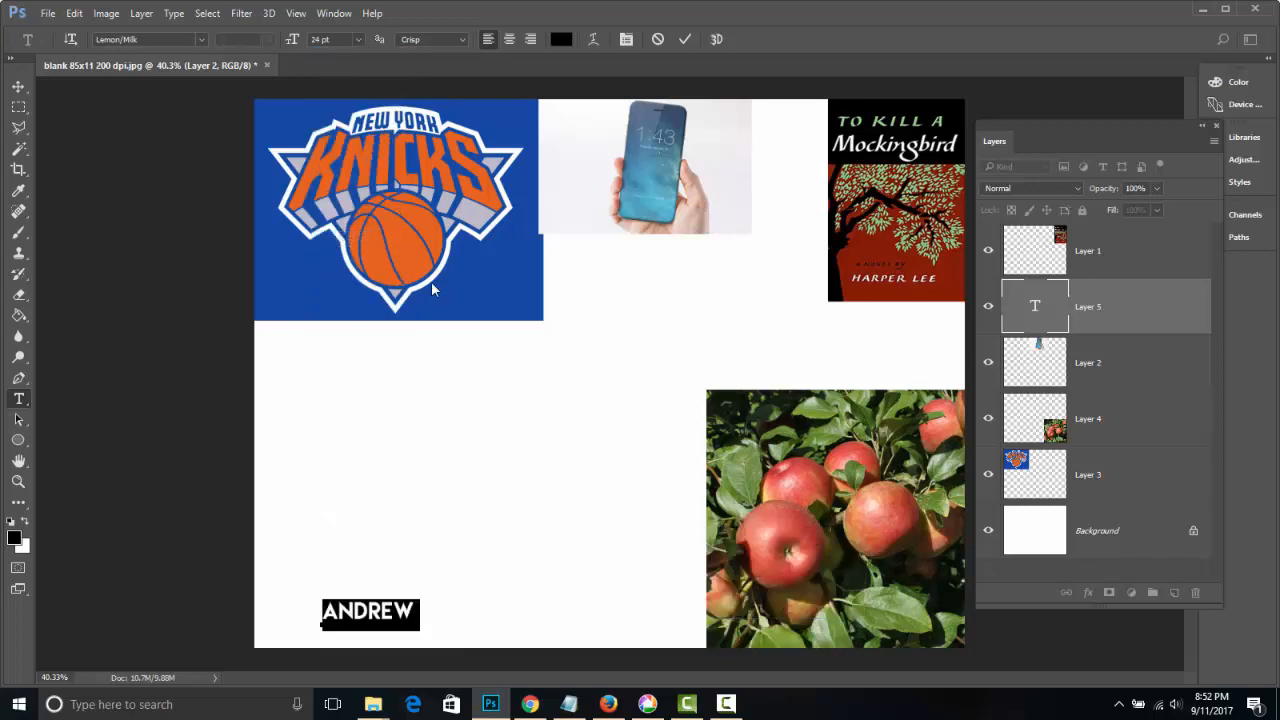
Step: Extend the text with the creator's surname and 2017, and place it in the canvas's lower-left corner
left_click(400, 598)
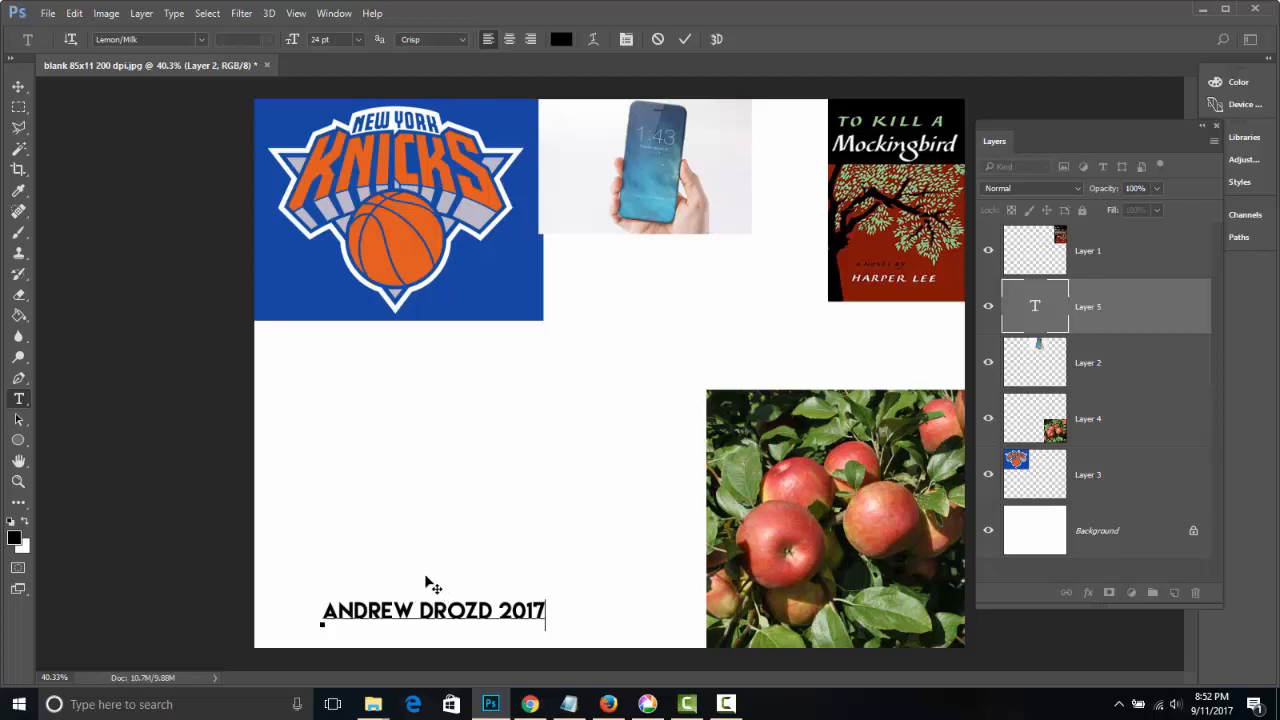
left_click_drag(425, 577, 383, 589)
left_click_drag(385, 600, 383, 603)
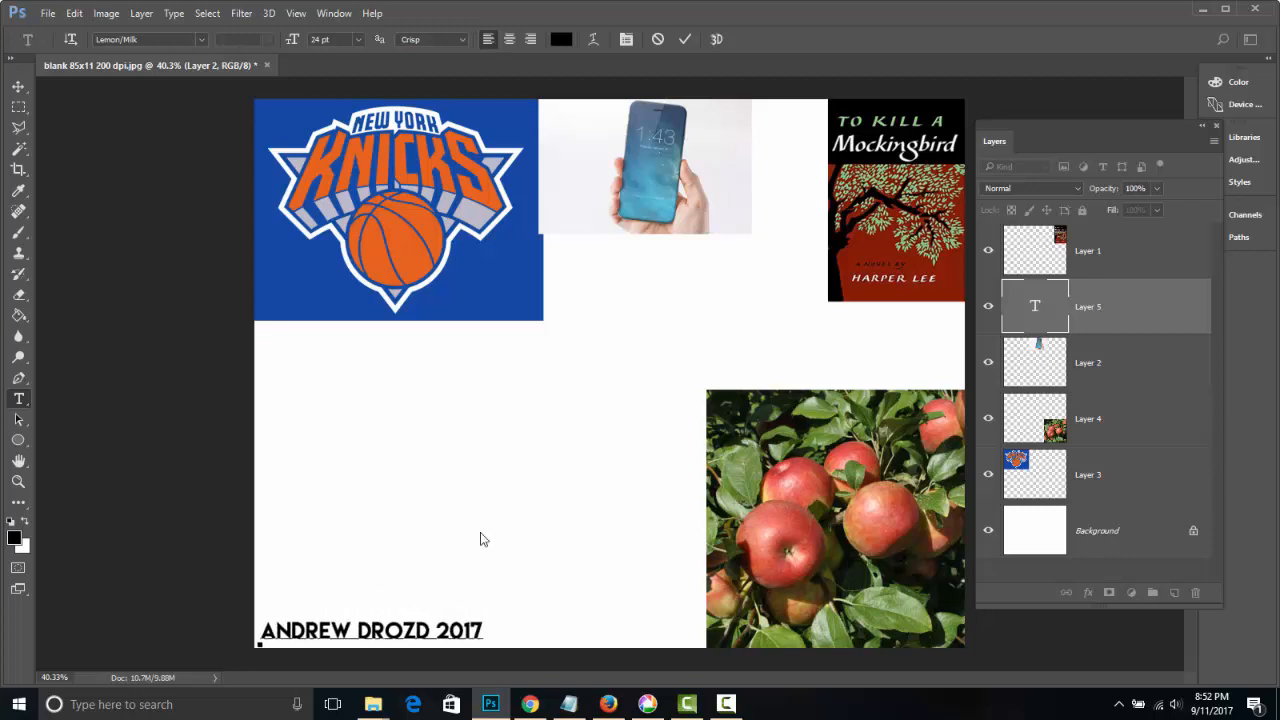
left_click(685, 41)
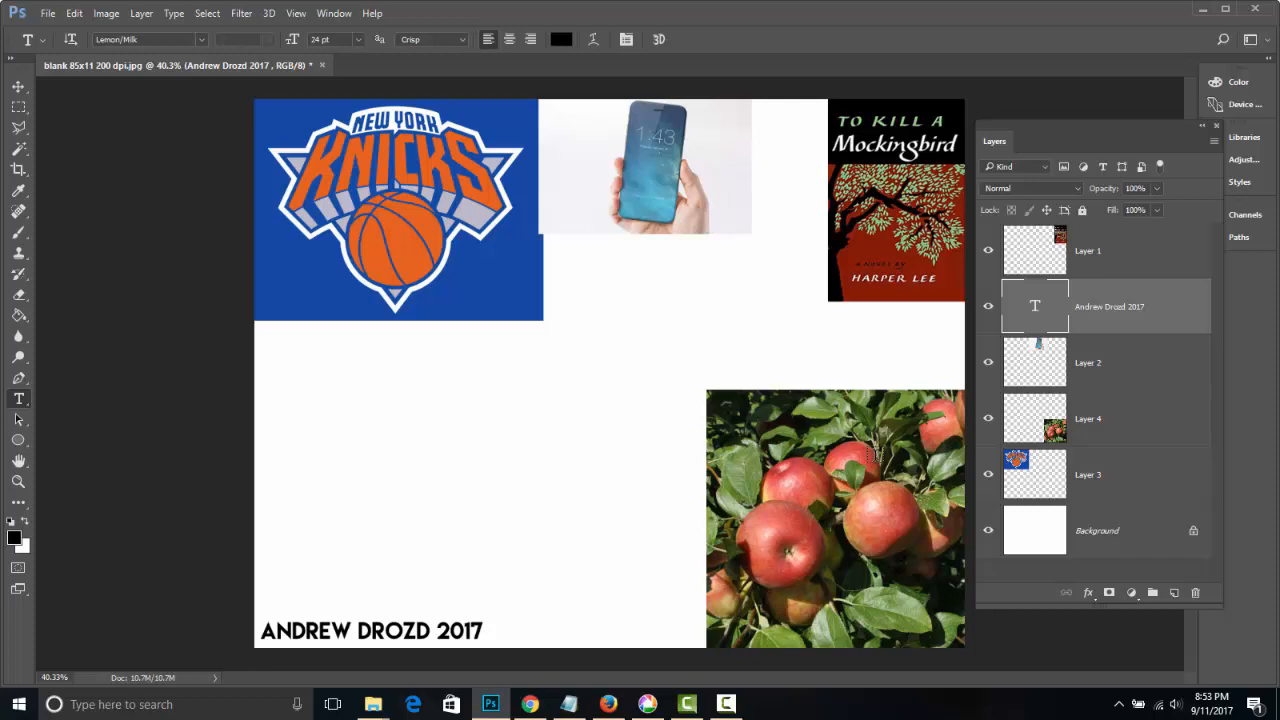
Step: Switch to Notepad and review the list of collage image topics down to its last two entries
left_click(568, 704)
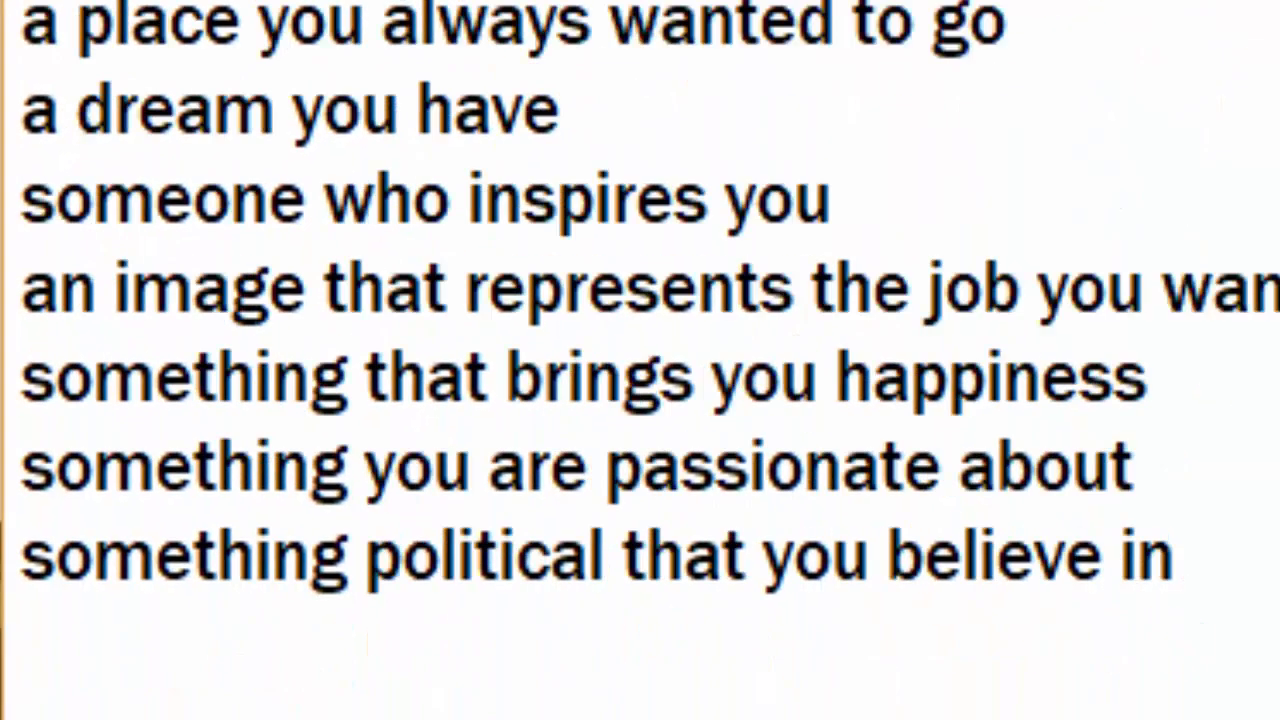
left_click_drag(274, 470, 1234, 523)
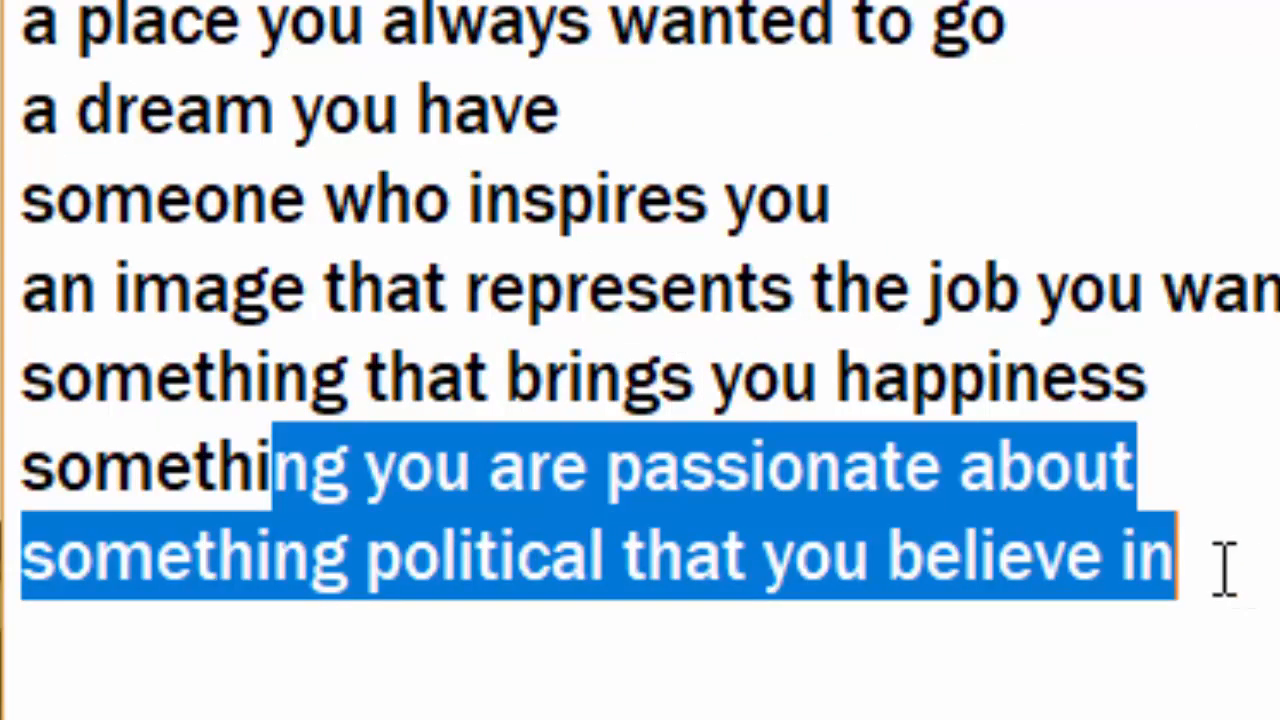
left_click(1186, 548)
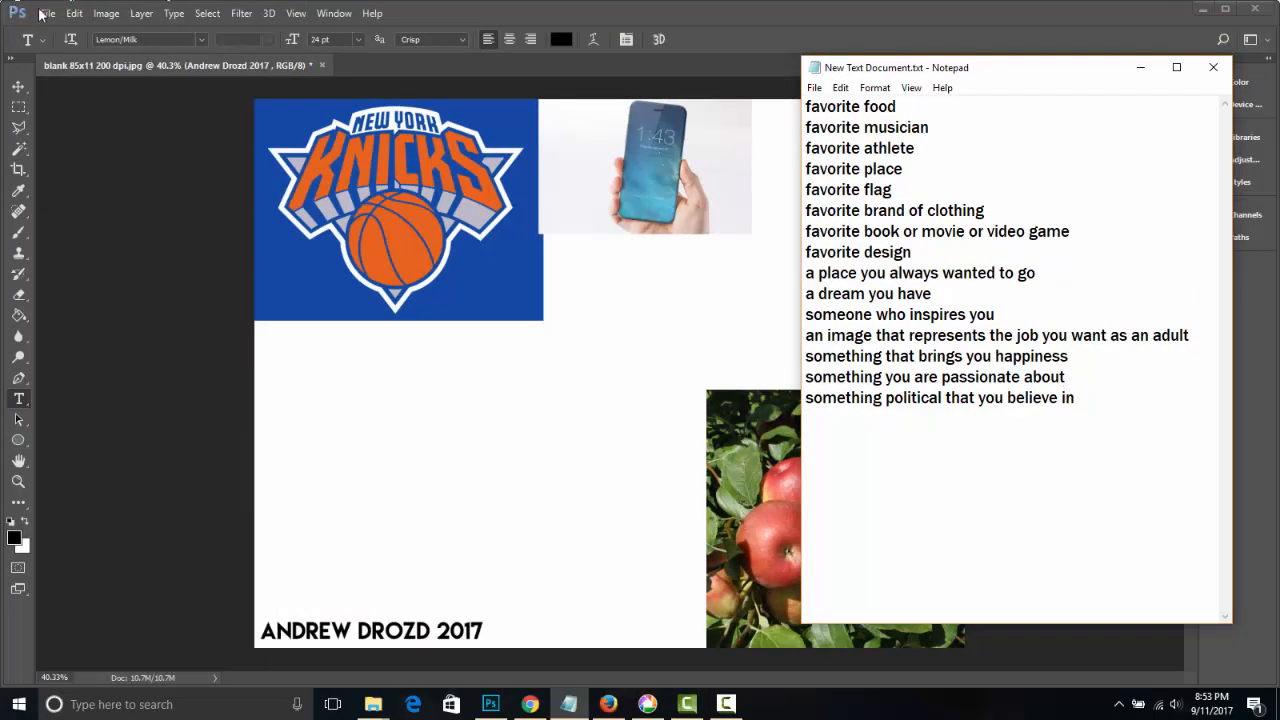
Step: Return to Photoshop and save the collage as a JPEG at quality 9, named with the creator's full name followed by "collage"
left_click(46, 14)
left_click(109, 186)
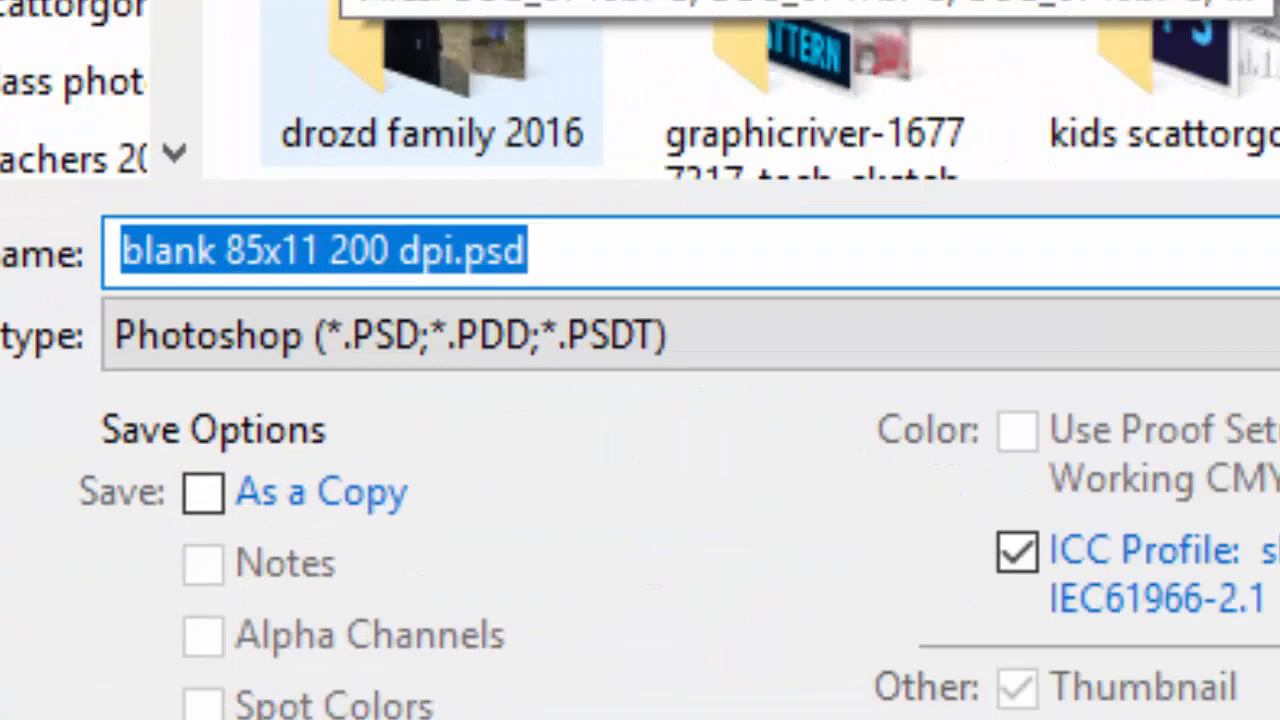
type("Andr")
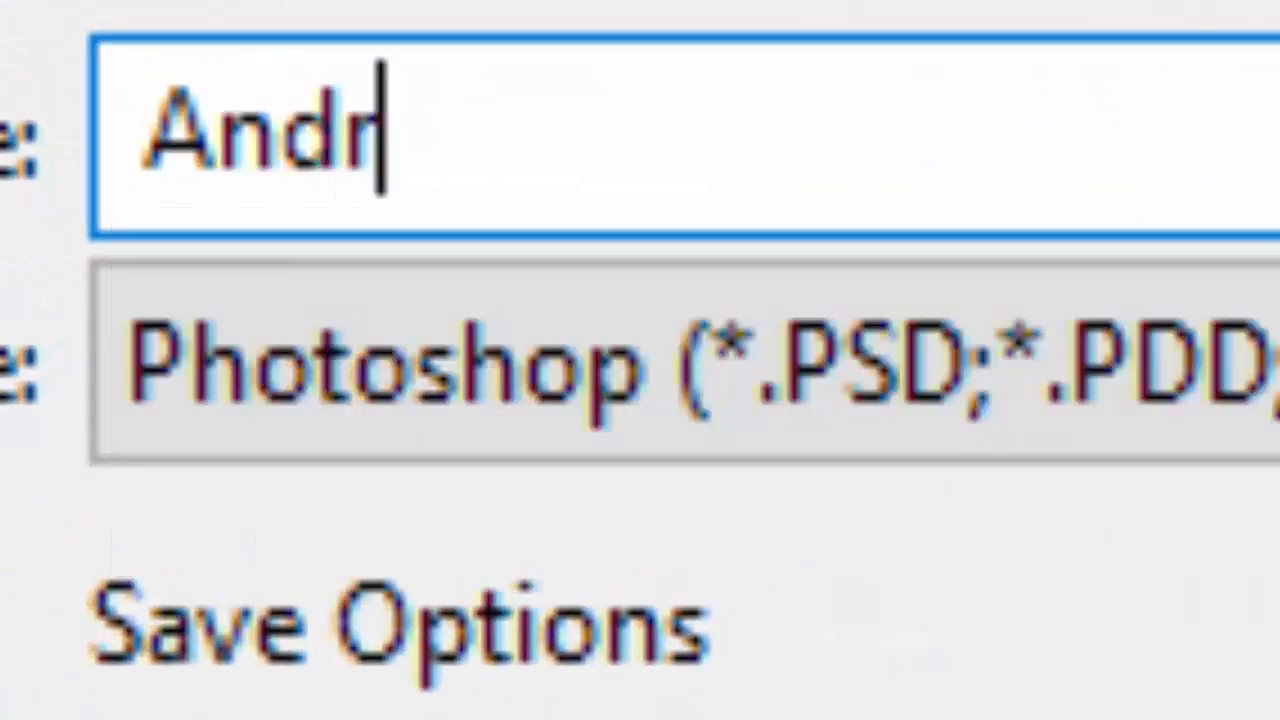
type("ew Drozd collage")
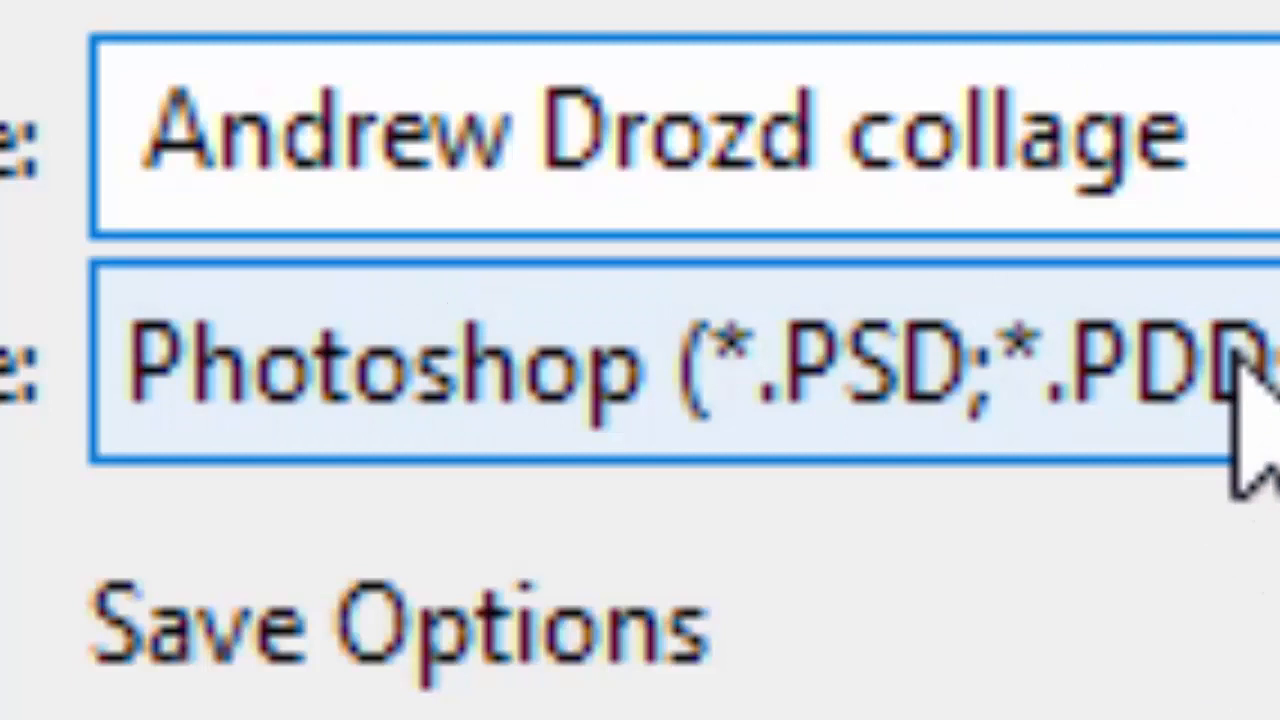
left_click(1250, 415)
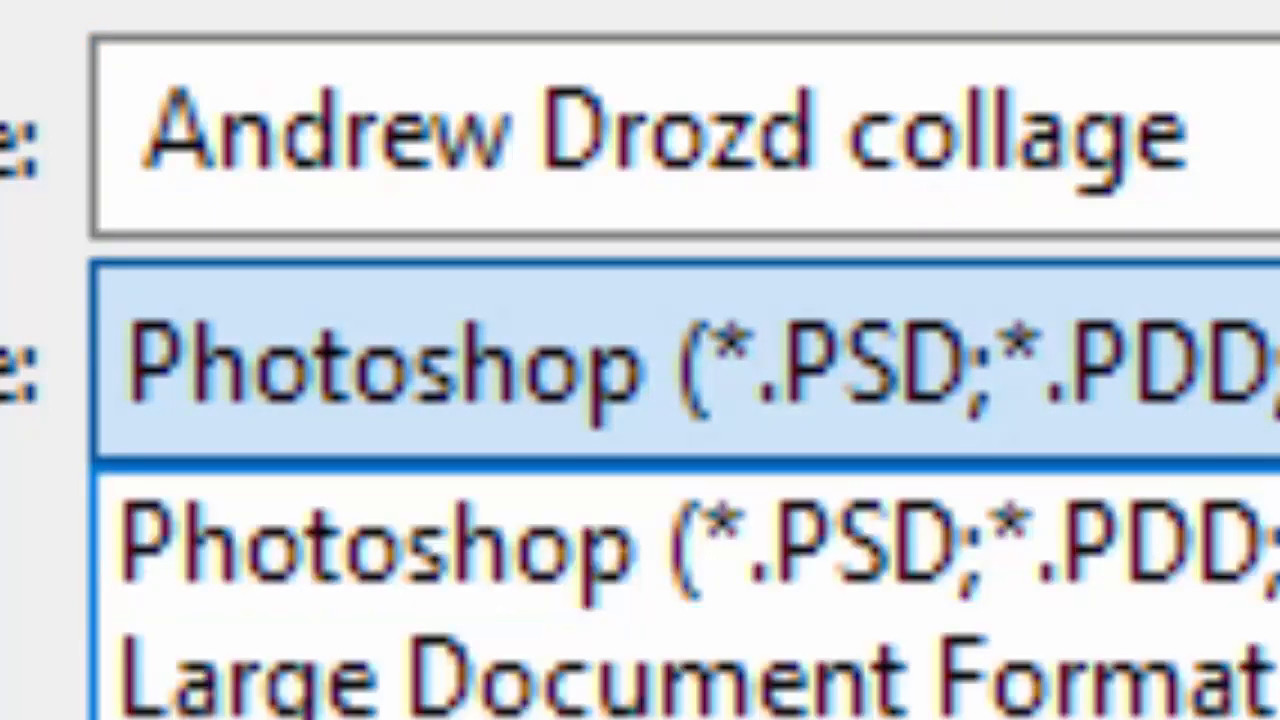
left_click(1240, 716)
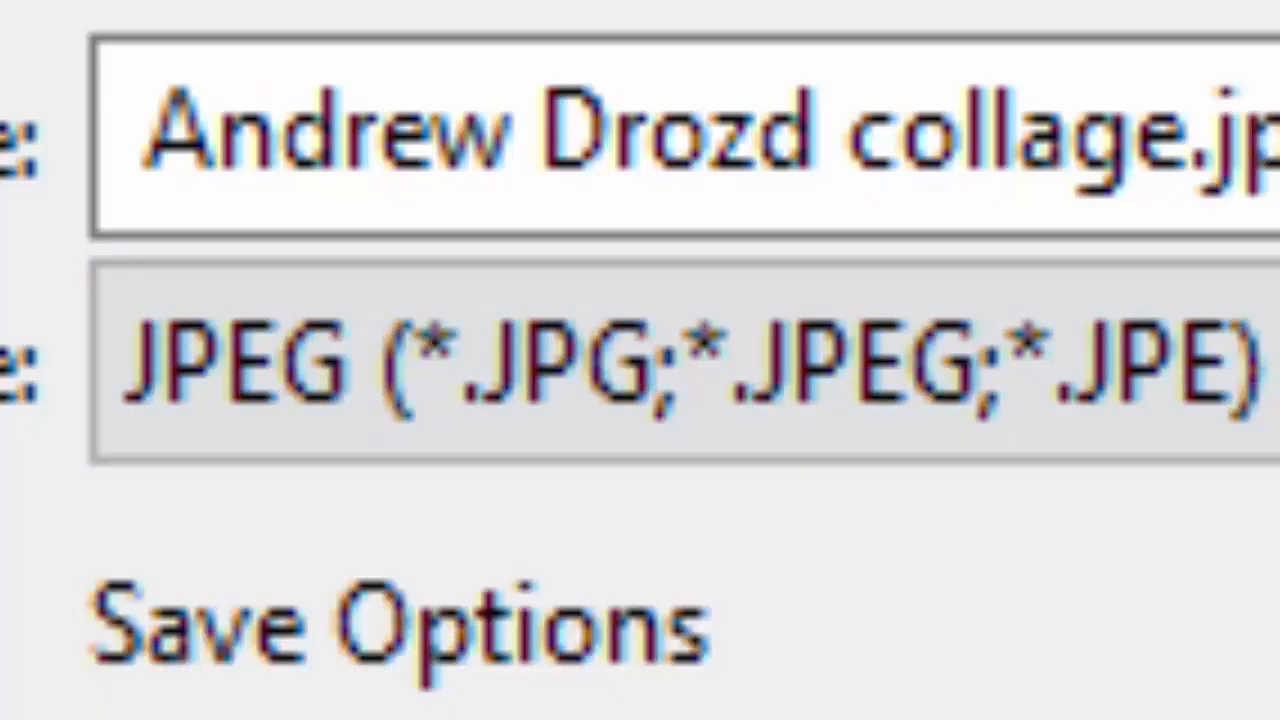
key("Return")
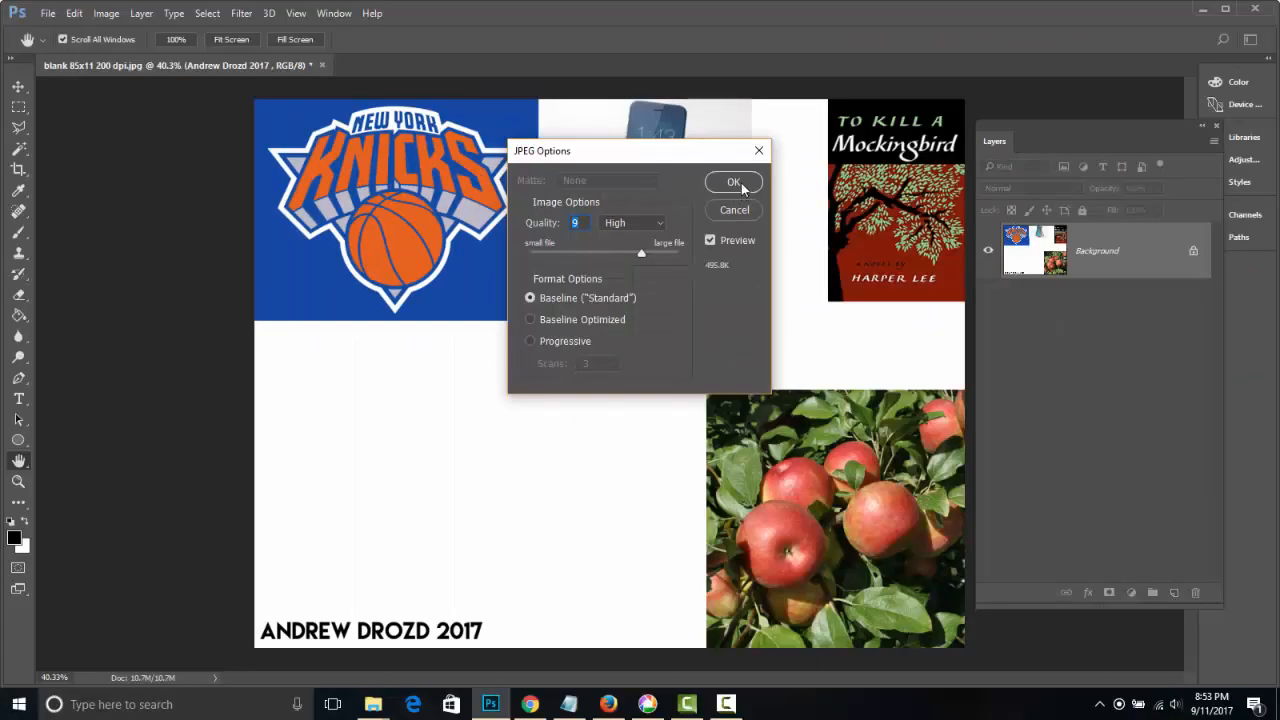
left_click(742, 188)
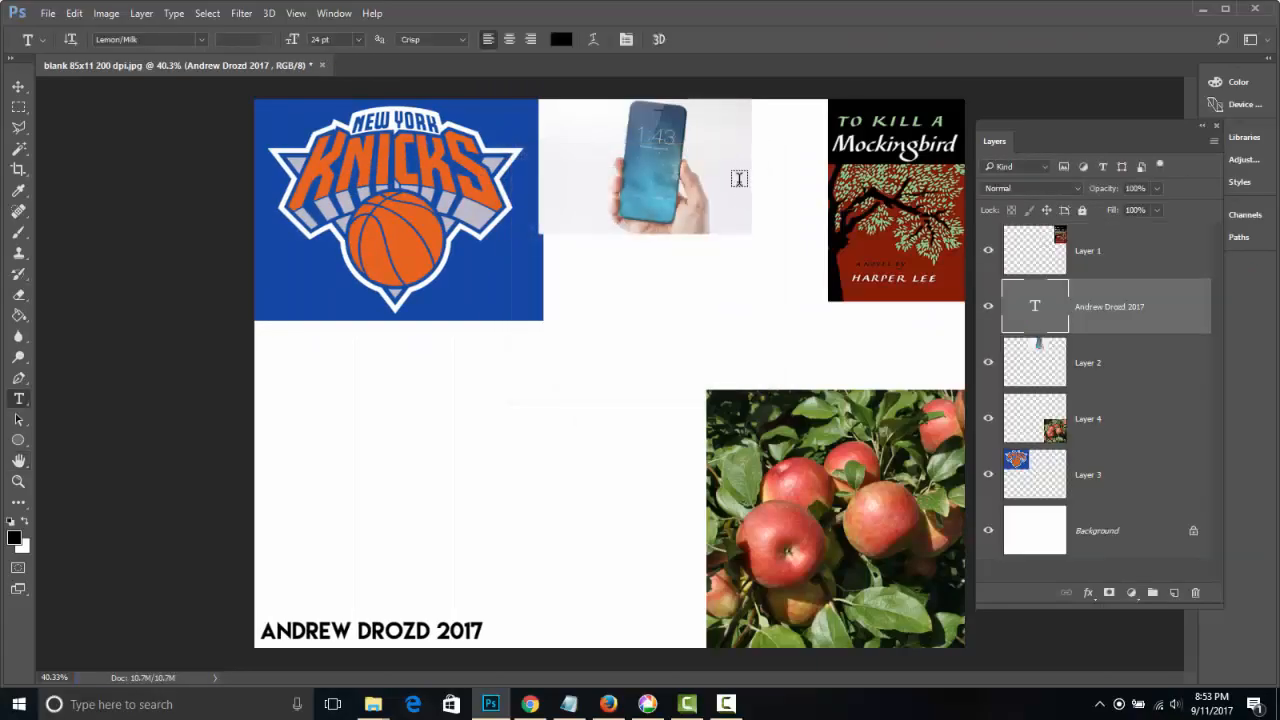